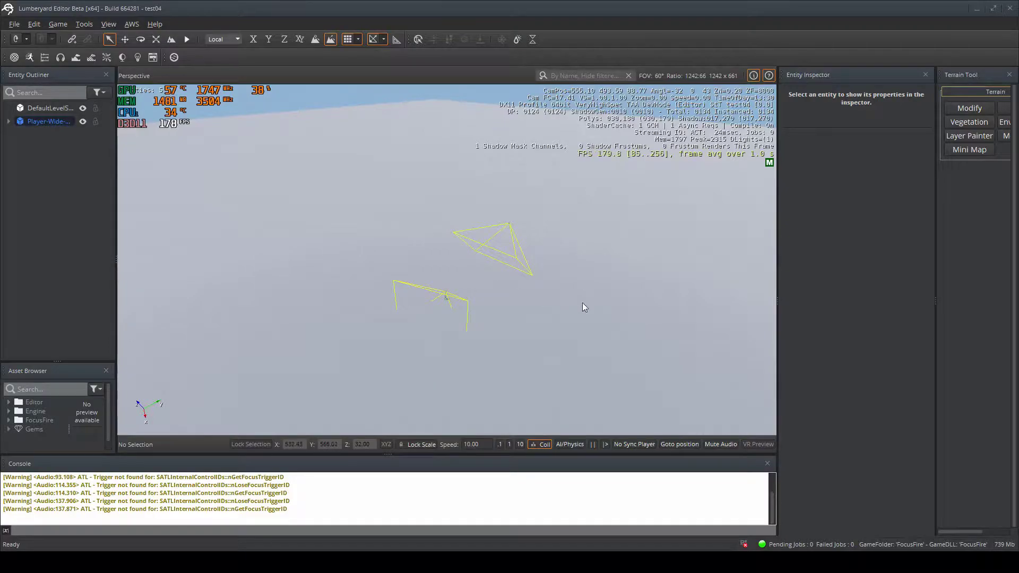
Step: Look around the flat default terrain of the test levels in the perspective view
{"action": "right_click_drag", "start_coordinate": [583, 304], "coordinate": [148, 298]}
{"action": "key", "text": "w"}
{"action": "key", "text": "s"}
{"action": "key", "text": "s"}
{"action": "key", "text": "s"}
{"action": "key", "text": "w"}
{"action": "key", "text": "w"}
{"action": "key", "text": "w"}
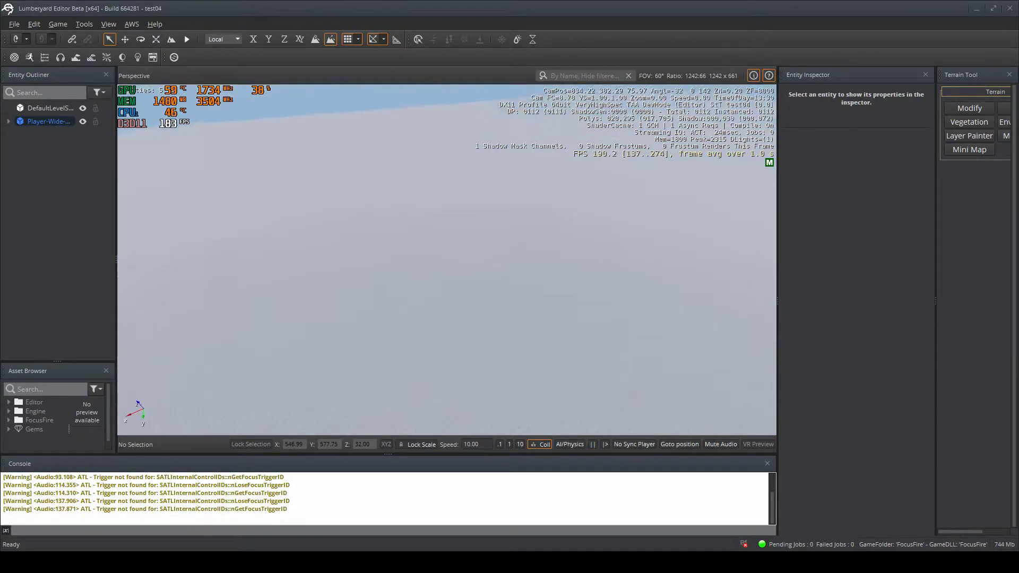
{"action": "right_click_drag", "start_coordinate": [408, 308], "coordinate": [399, 309]}
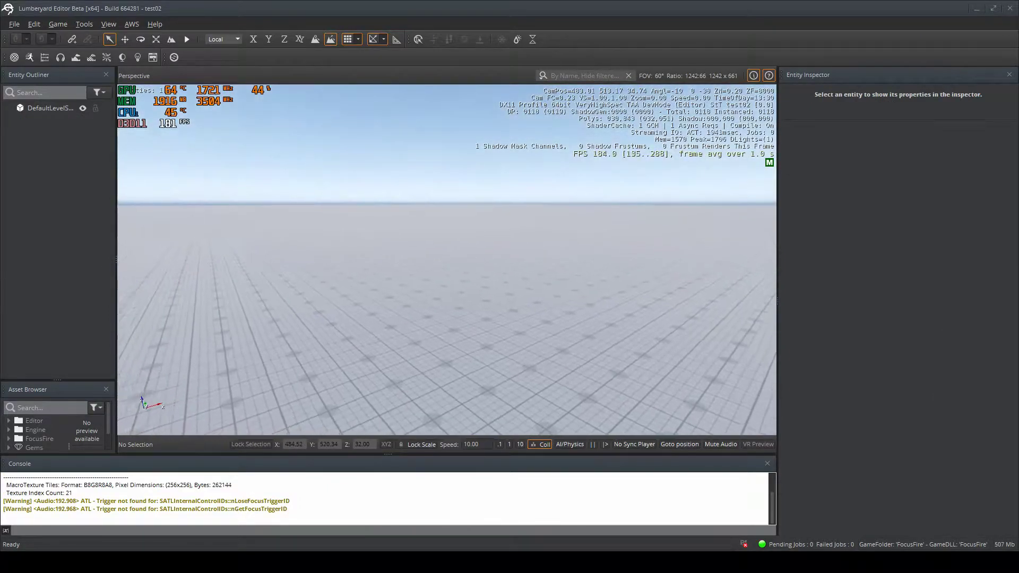
{"action": "right_click_drag", "start_coordinate": [509, 266], "coordinate": [351, 270]}
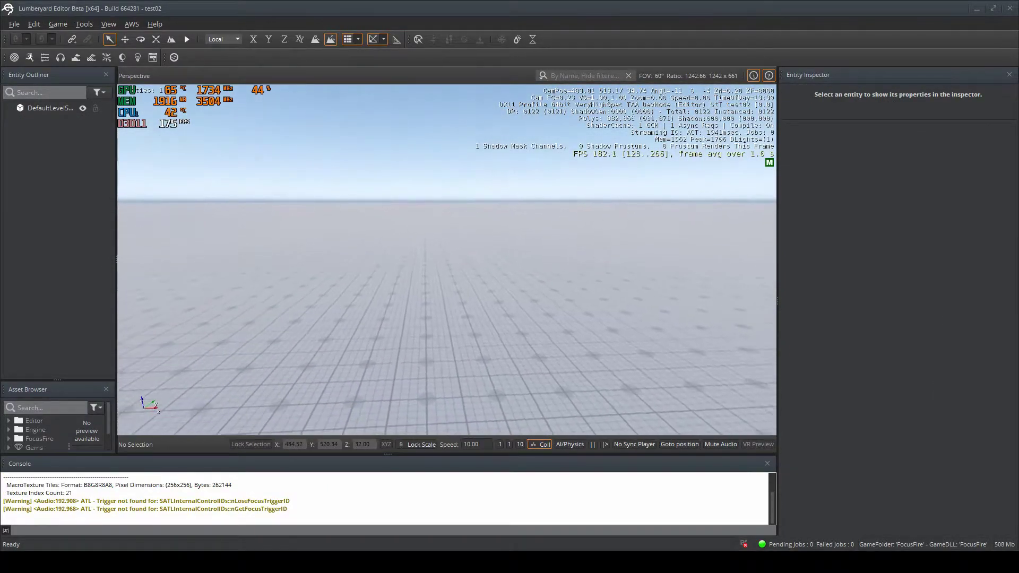
{"action": "right_click_drag", "start_coordinate": [380, 310], "coordinate": [348, 316]}
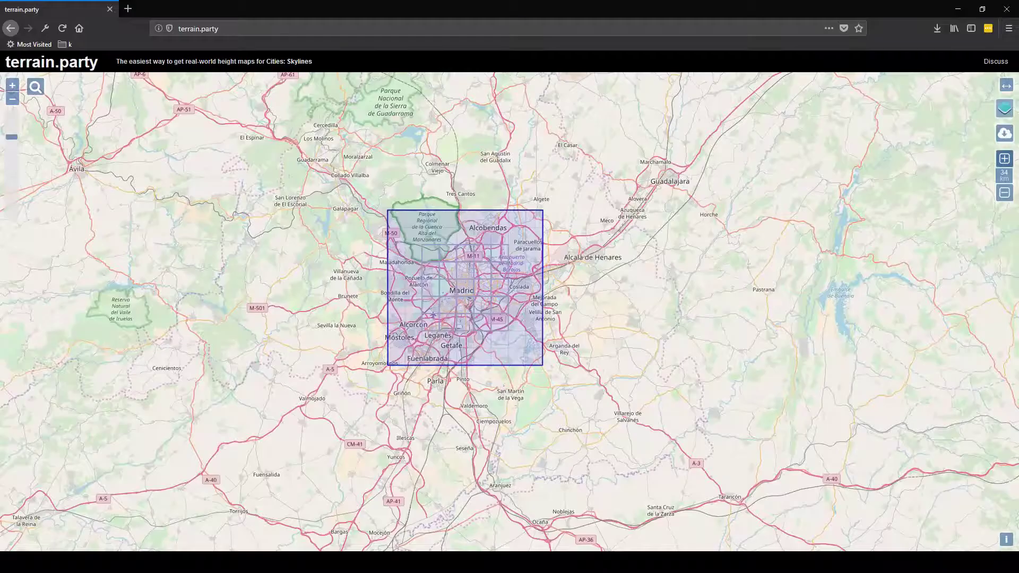
Step: Move the height-map selection box to the area north of Tver on the terrain.party map
{"action": "scroll", "coordinate": [256, 260], "scroll_direction": "down", "scroll_amount": 1}
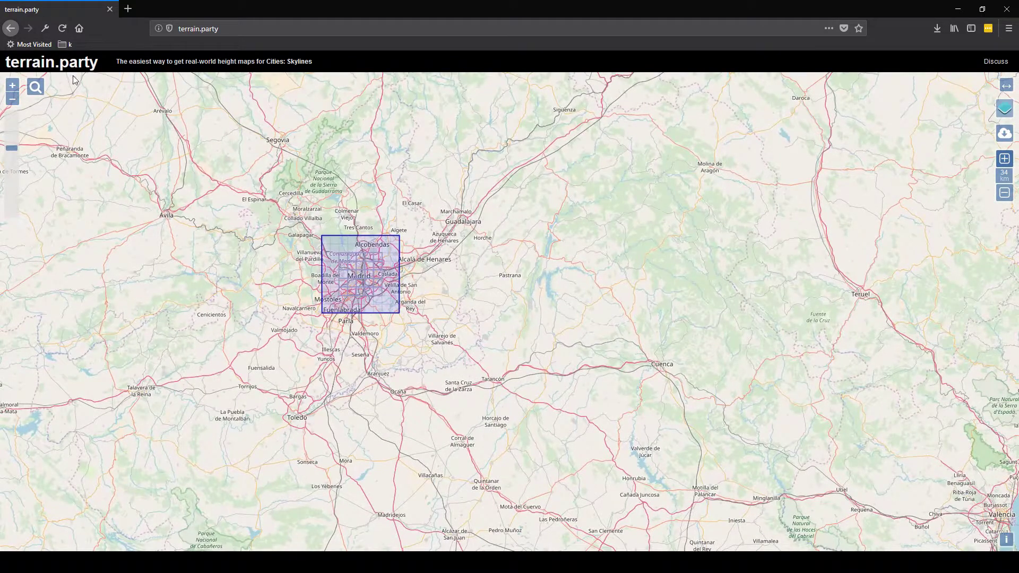
{"action": "scroll", "coordinate": [246, 266], "scroll_direction": "down", "scroll_amount": 1}
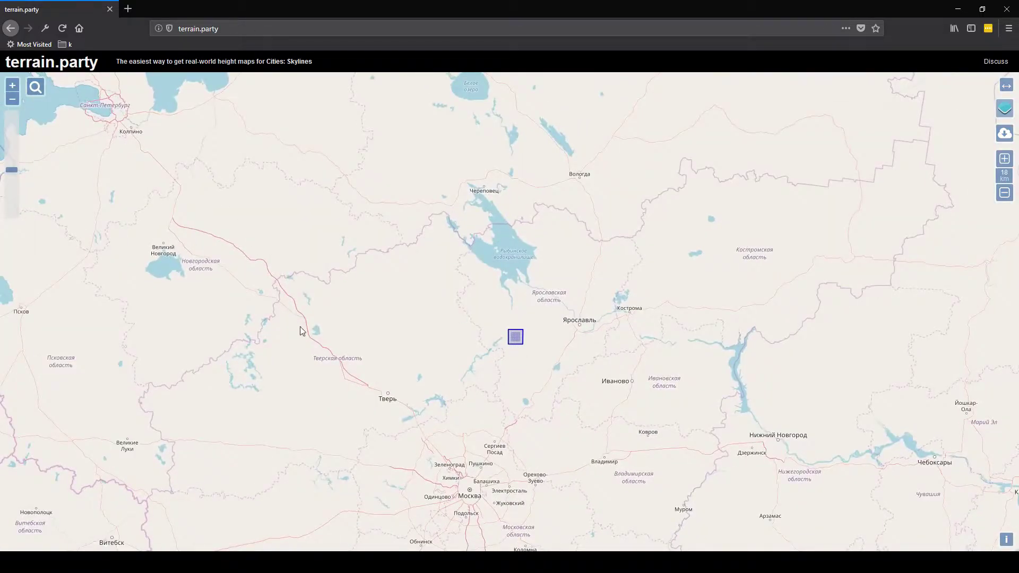
{"action": "left_click_drag", "start_coordinate": [302, 332], "coordinate": [298, 247]}
{"action": "scroll", "coordinate": [349, 258], "scroll_direction": "down", "scroll_amount": 1}
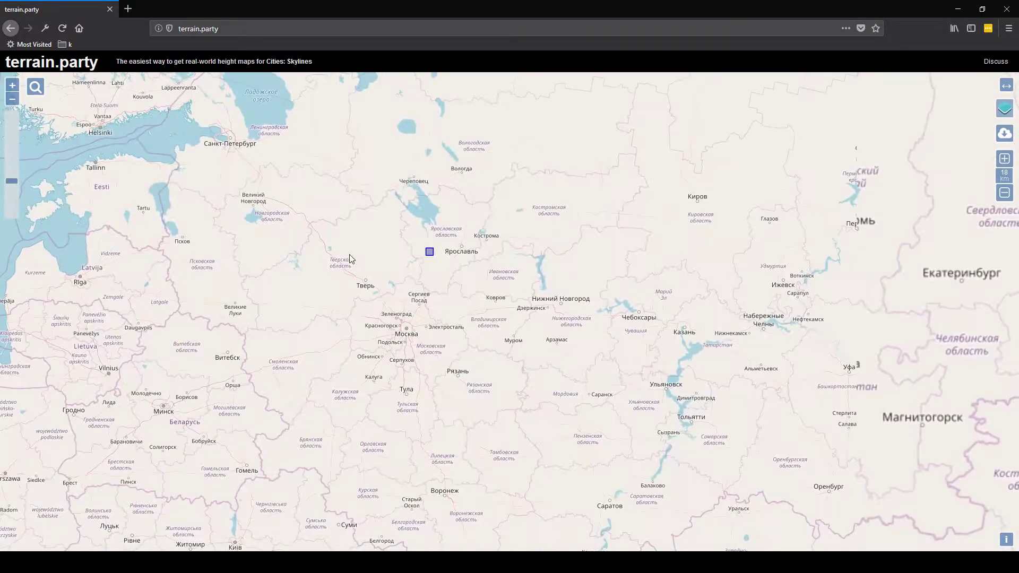
{"action": "scroll", "coordinate": [375, 256], "scroll_direction": "up", "scroll_amount": 1}
{"action": "left_click_drag", "start_coordinate": [485, 255], "coordinate": [353, 222]}
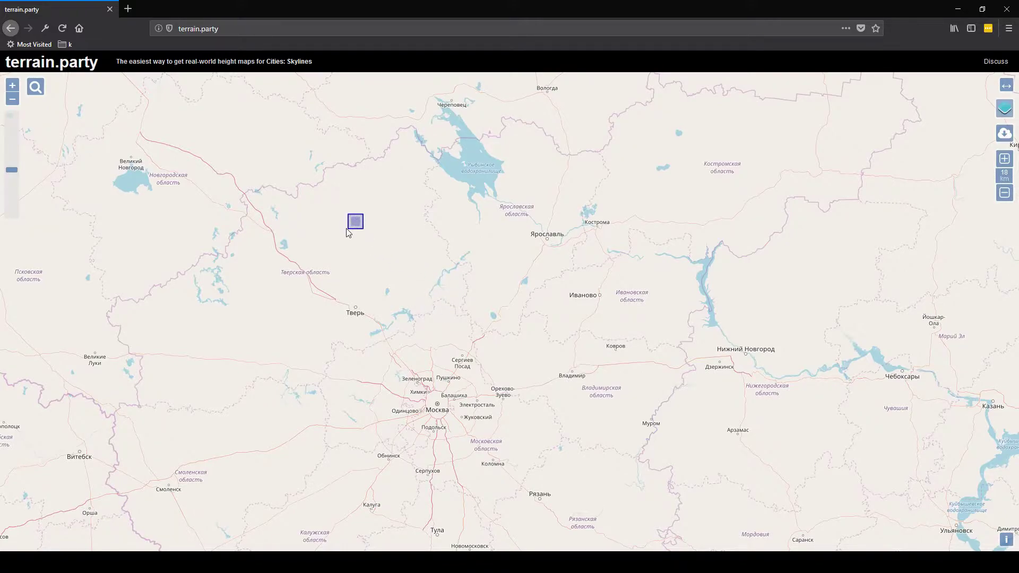
{"action": "scroll", "coordinate": [348, 233], "scroll_direction": "up", "scroll_amount": 3}
{"action": "scroll", "coordinate": [326, 235], "scroll_direction": "down", "scroll_amount": 1}
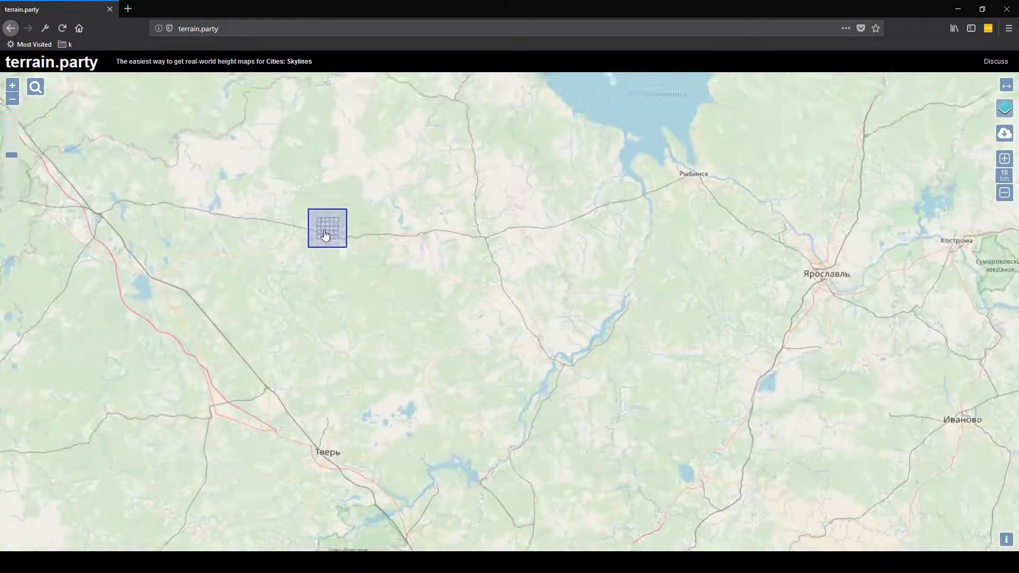
{"action": "scroll", "coordinate": [326, 231], "scroll_direction": "down", "scroll_amount": 2}
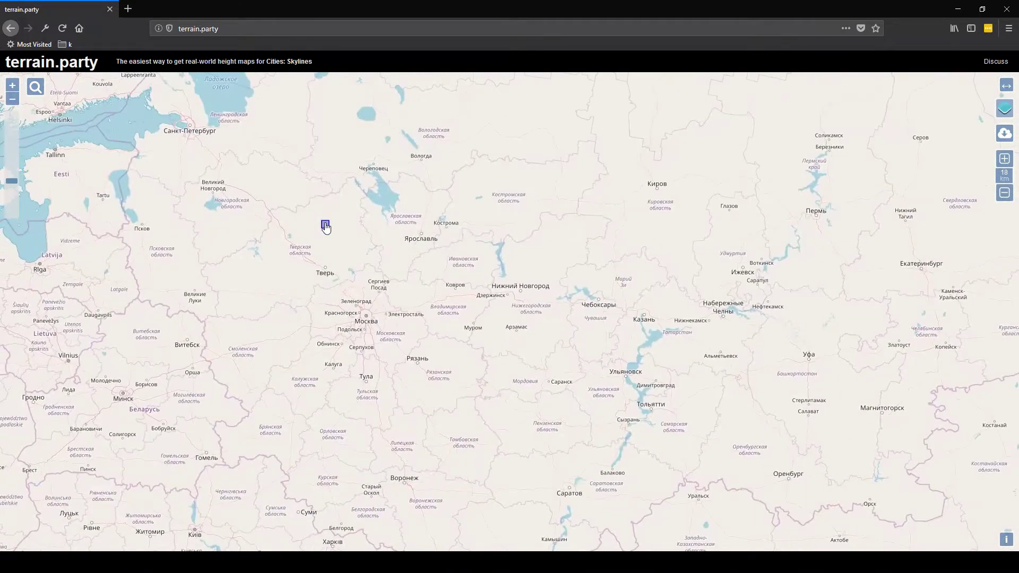
Step: Move the height-map selection box from Russia across Europe to Madrid in Spain
{"action": "left_click_drag", "start_coordinate": [326, 227], "coordinate": [197, 411]}
{"action": "scroll", "coordinate": [289, 368], "scroll_direction": "down", "scroll_amount": 1}
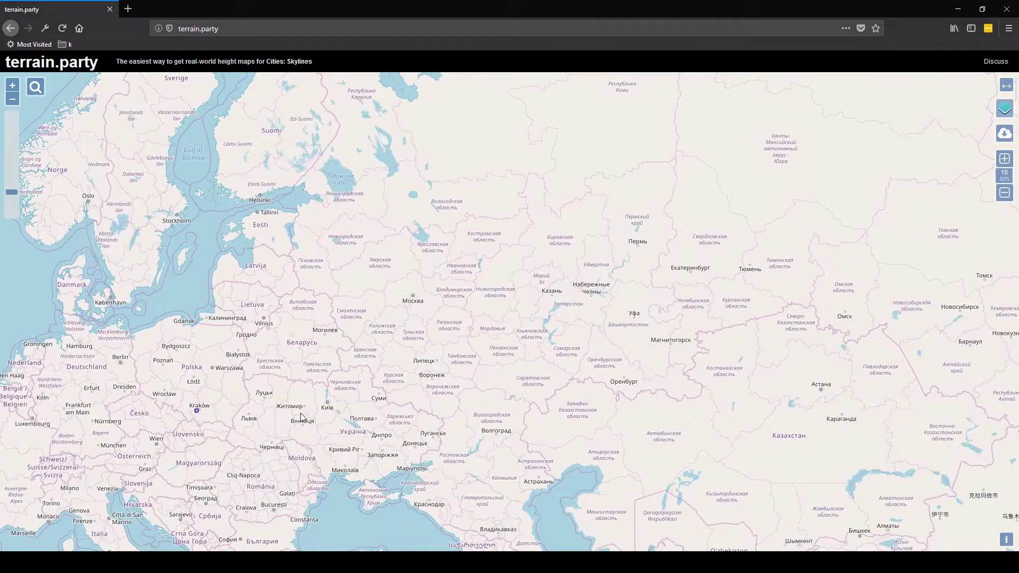
{"action": "left_click_drag", "start_coordinate": [301, 418], "coordinate": [417, 305]}
{"action": "left_click_drag", "start_coordinate": [325, 310], "coordinate": [398, 321]}
{"action": "left_click_drag", "start_coordinate": [249, 384], "coordinate": [97, 332]}
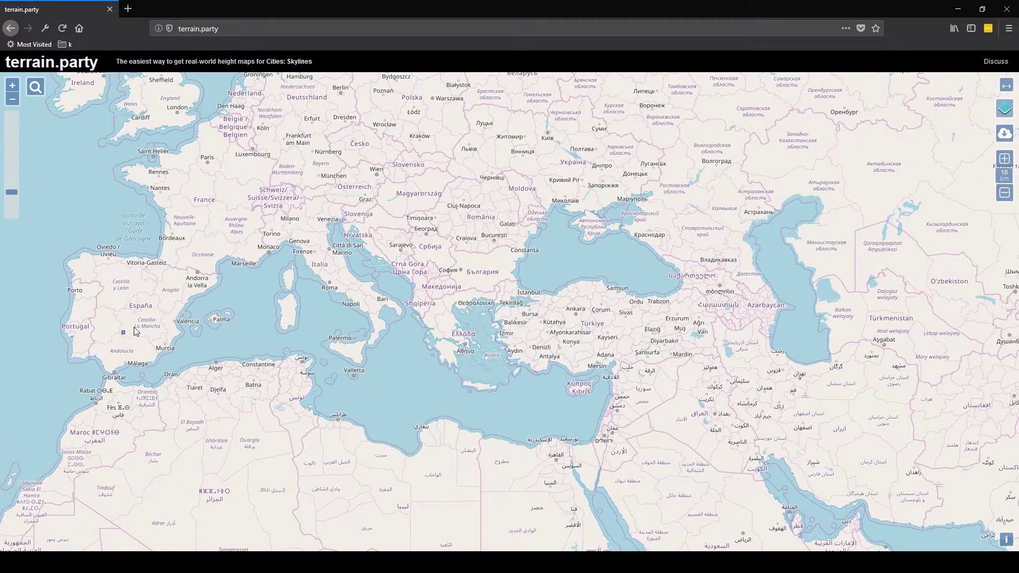
{"action": "scroll", "coordinate": [121, 337], "scroll_direction": "up", "scroll_amount": 2}
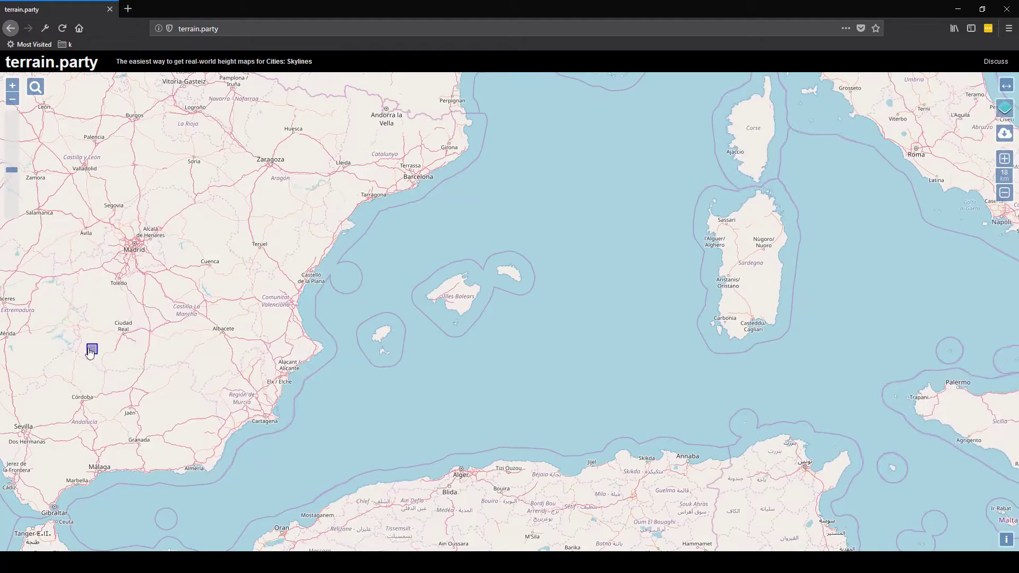
{"action": "left_click_drag", "start_coordinate": [91, 350], "coordinate": [369, 298]}
{"action": "scroll", "coordinate": [136, 255], "scroll_direction": "up", "scroll_amount": 1}
{"action": "scroll", "coordinate": [136, 255], "scroll_direction": "up", "scroll_amount": 1}
{"action": "mouse_move", "coordinate": [304, 311]}
{"action": "left_mouse_down"}
{"action": "mouse_move", "coordinate": [330, 312]}
{"action": "mouse_move", "coordinate": [312, 276]}
{"action": "mouse_move", "coordinate": [310, 292]}
{"action": "left_mouse_up"}
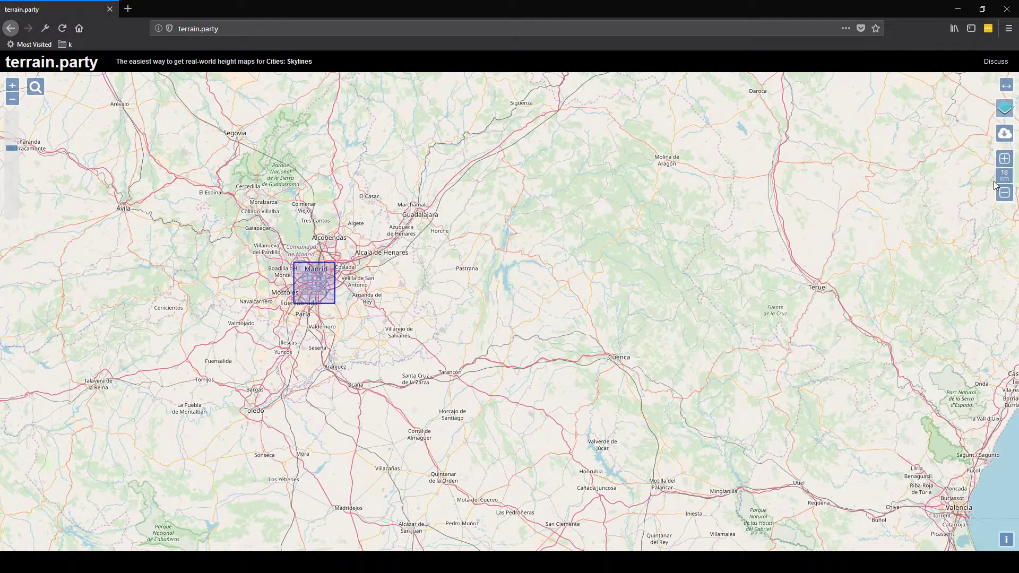
Step: Enlarge the selection box to 29 km and recentre it over Madrid
{"action": "left_click", "coordinate": [1005, 160]}
{"action": "left_click", "coordinate": [1005, 159]}
{"action": "left_click", "coordinate": [1005, 159]}
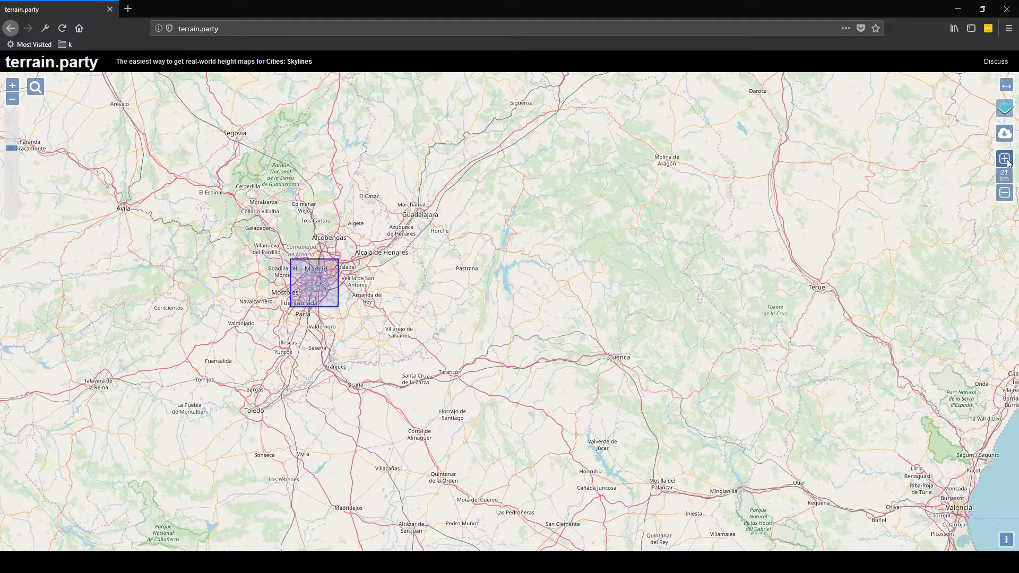
{"action": "left_click", "coordinate": [1005, 159]}
{"action": "left_click", "coordinate": [1005, 160]}
{"action": "left_click", "coordinate": [1008, 163]}
{"action": "left_click", "coordinate": [1008, 163]}
{"action": "left_click", "coordinate": [1008, 162]}
{"action": "left_click", "coordinate": [1008, 162]}
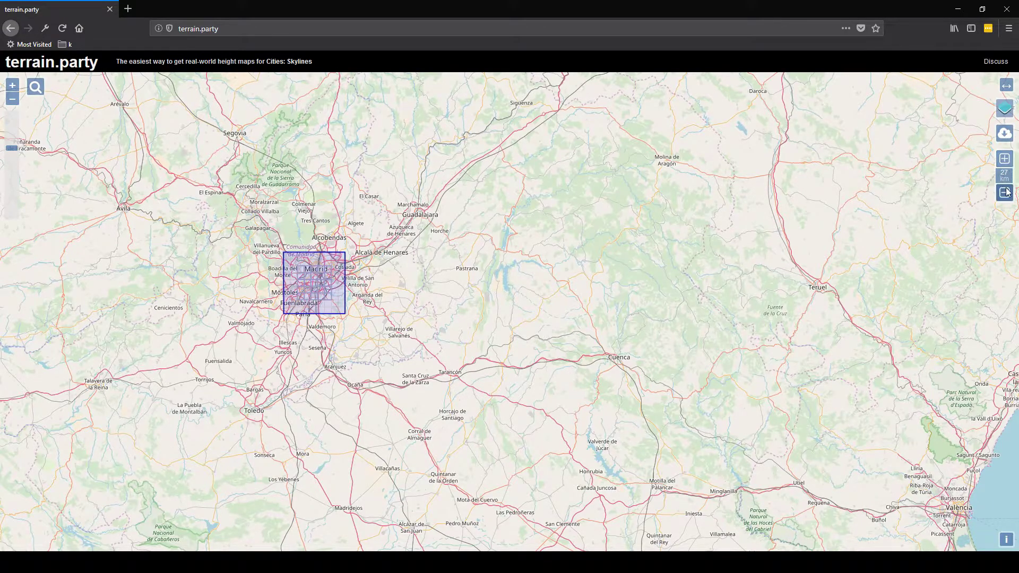
{"action": "left_click", "coordinate": [1007, 162]}
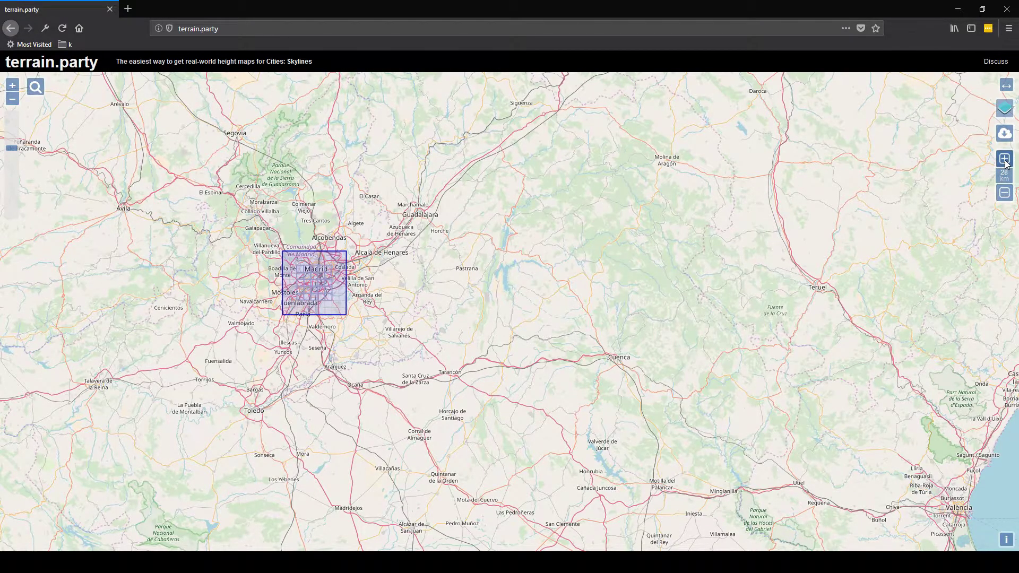
{"action": "left_click", "coordinate": [1007, 164]}
{"action": "left_click_drag", "start_coordinate": [306, 295], "coordinate": [308, 274]}
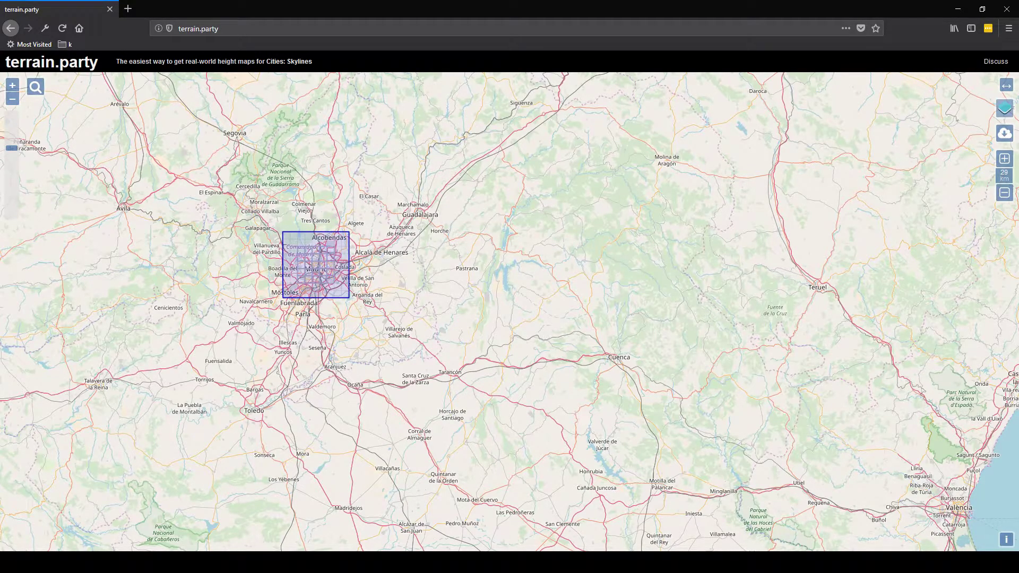
Step: Switch to Lumberyard Editor and look over the flat terrain of the test04 level
{"action": "left_click", "coordinate": [613, 563]}
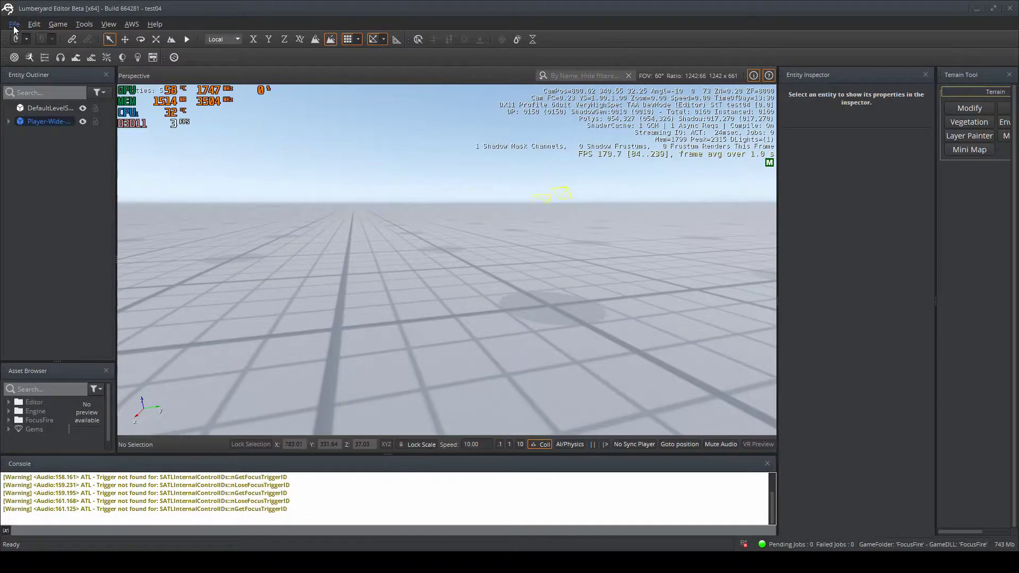
{"action": "scroll", "coordinate": [351, 327], "scroll_direction": "down", "scroll_amount": 3}
{"action": "right_click_drag", "start_coordinate": [419, 253], "coordinate": [411, 312]}
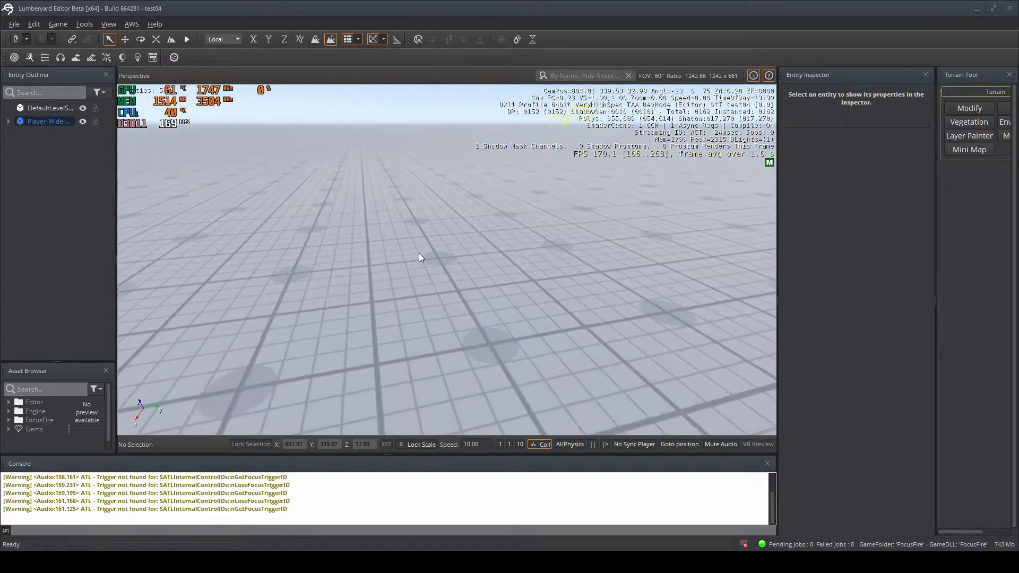
{"action": "scroll", "coordinate": [470, 371], "scroll_direction": "down", "scroll_amount": 5}
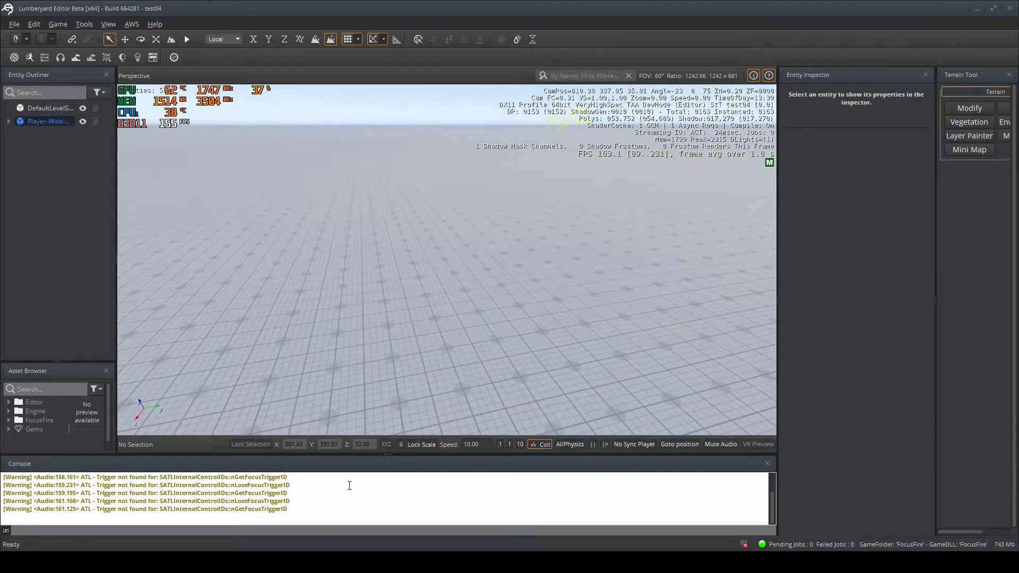
Step: Switch back to terrain.party in the browser, set the selection box to 30 km and reposition it over Madrid
{"action": "key", "text": "alt+Tab"}
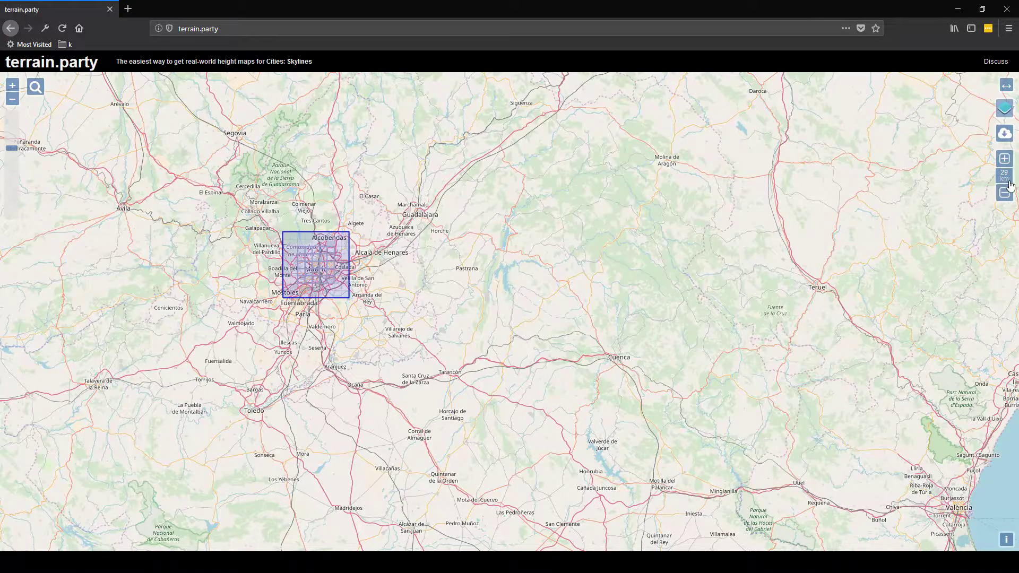
{"action": "left_click", "coordinate": [1006, 160]}
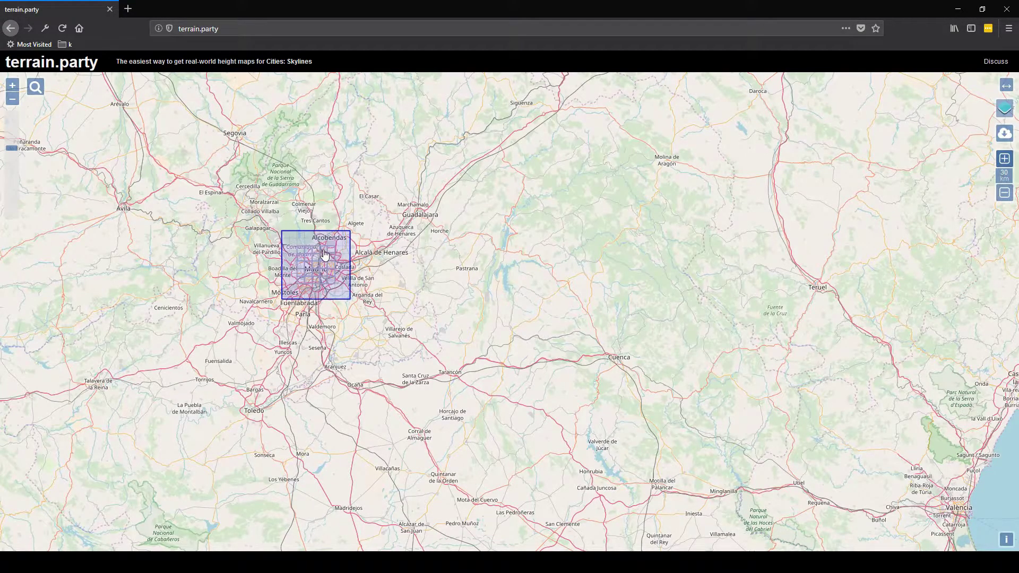
{"action": "left_click_drag", "start_coordinate": [323, 261], "coordinate": [535, 276]}
{"action": "scroll", "coordinate": [389, 272], "scroll_direction": "up", "scroll_amount": 1}
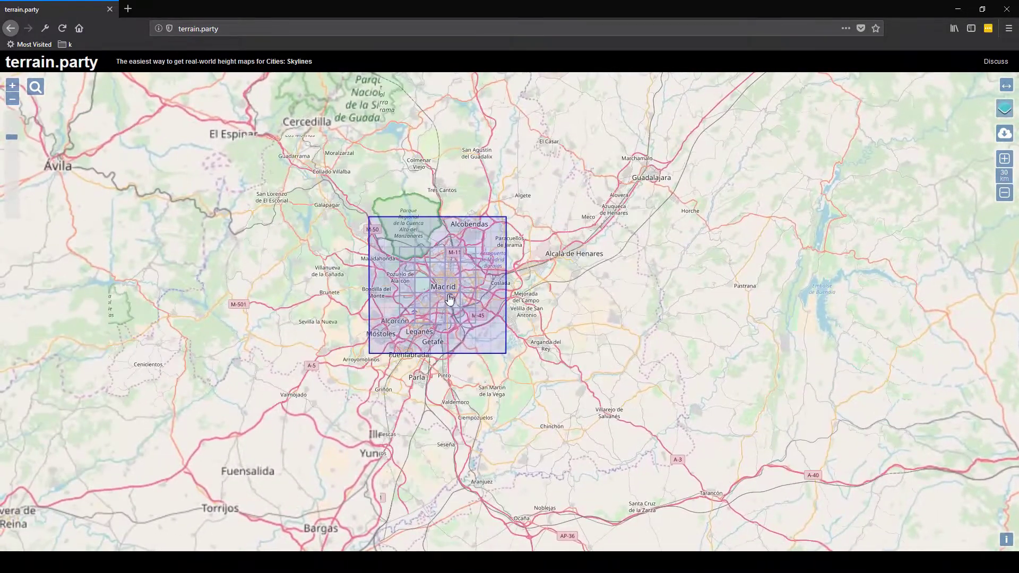
{"action": "left_click_drag", "start_coordinate": [456, 302], "coordinate": [458, 302]}
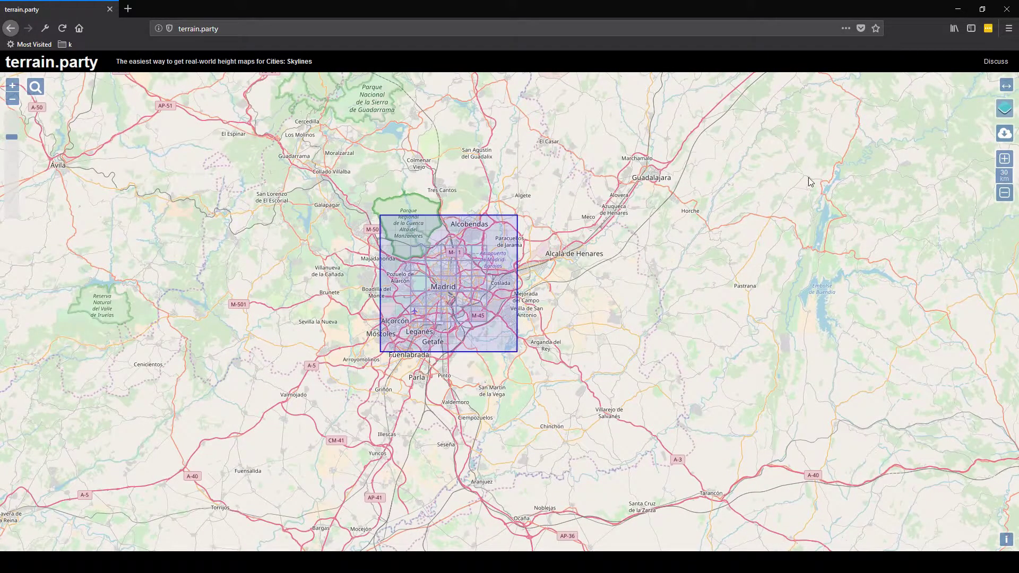
Step: Export the selected area's height maps under the name "lumberyard video" and open the downloaded zip with Windows Explorer
{"action": "left_click", "coordinate": [1009, 133]}
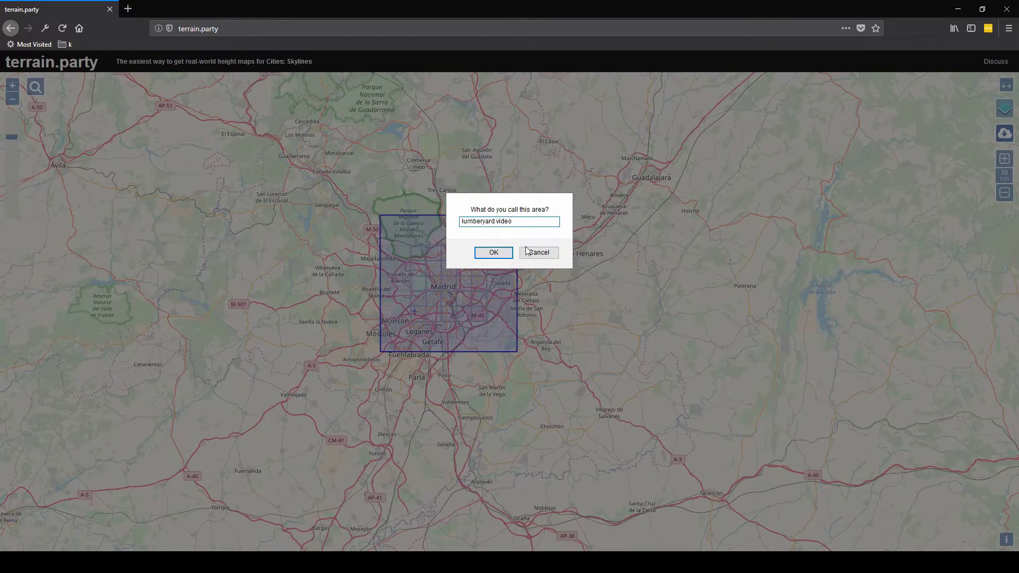
{"action": "left_click", "coordinate": [493, 252]}
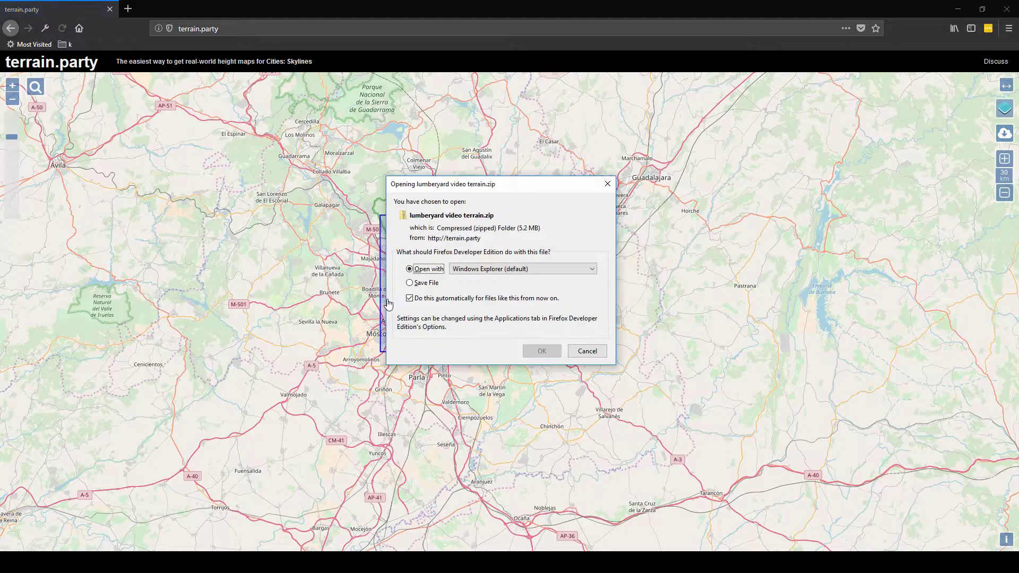
{"action": "left_click_drag", "start_coordinate": [484, 181], "coordinate": [458, 162]}
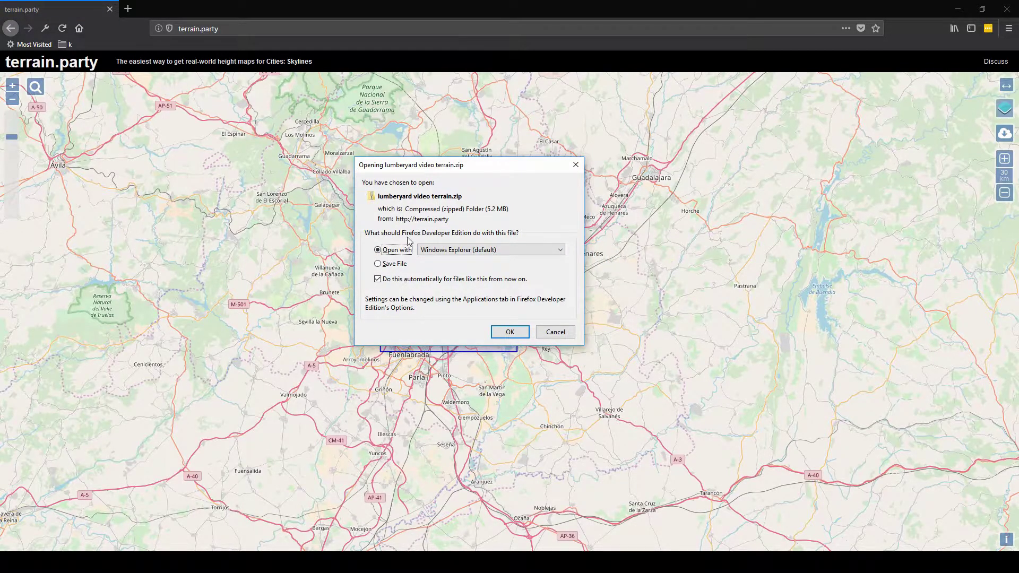
{"action": "left_click", "coordinate": [515, 332]}
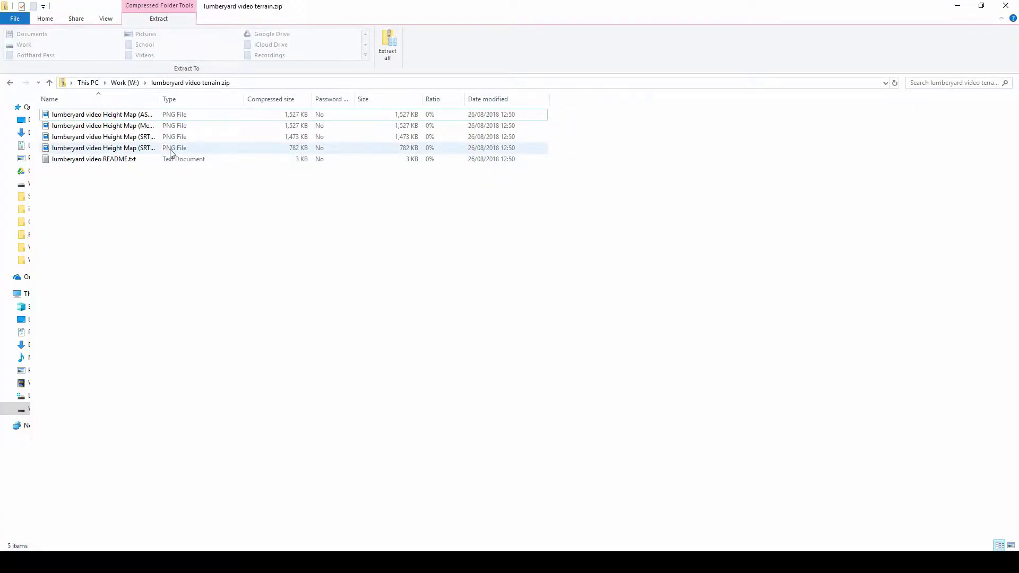
Step: Extract all files of the height-map archive to the folder W:\Amazon\Heightmaps\lumberyard test
{"action": "left_click", "coordinate": [140, 149]}
{"action": "left_click", "coordinate": [138, 137]}
{"action": "left_click", "coordinate": [137, 126]}
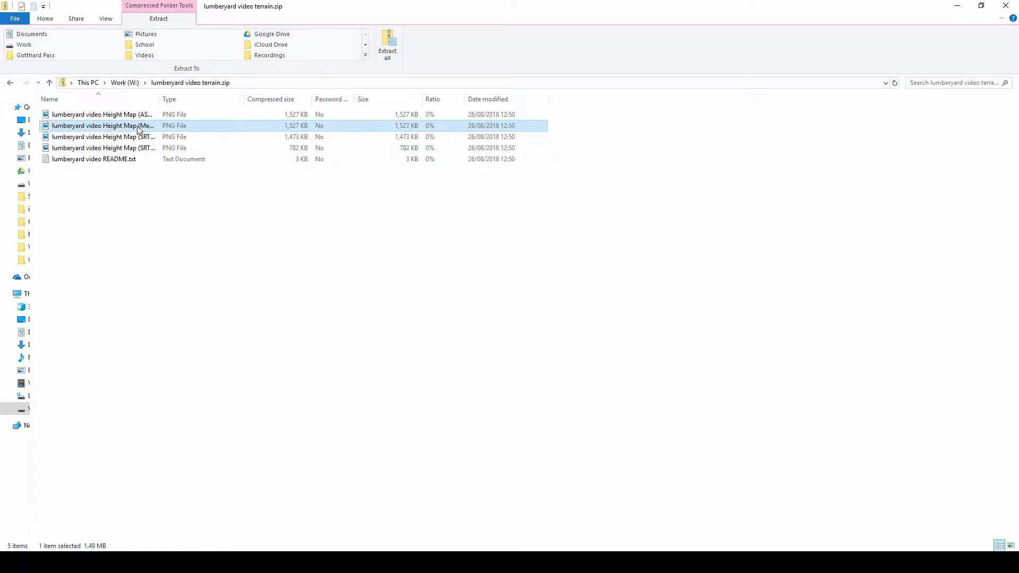
{"action": "left_click", "coordinate": [138, 114]}
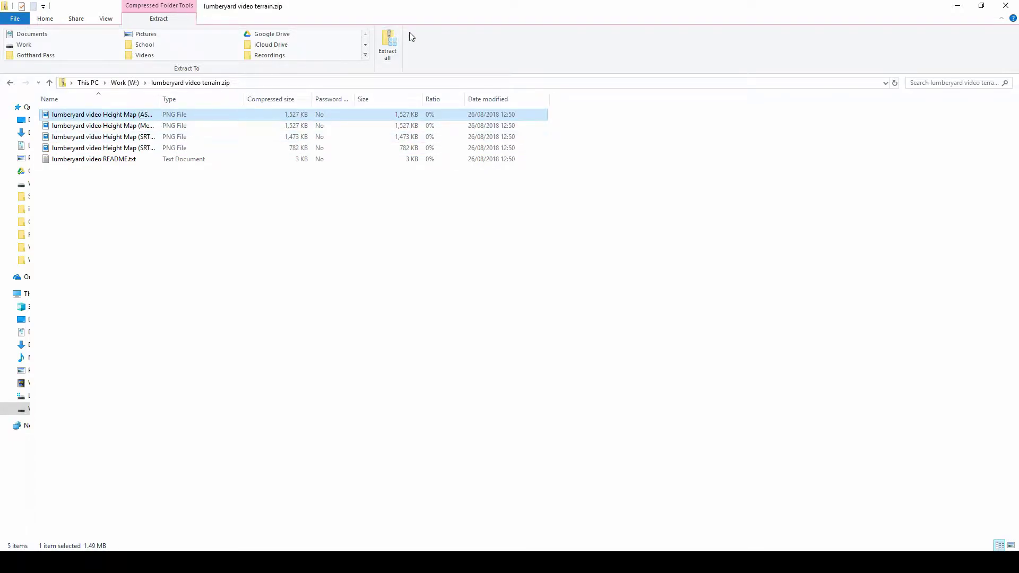
{"action": "left_click", "coordinate": [389, 45]}
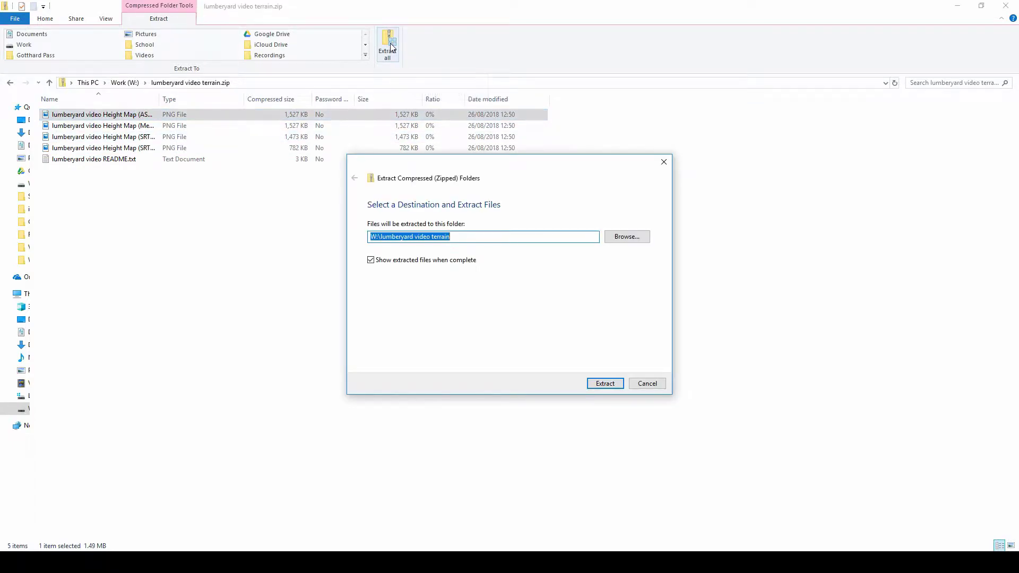
{"action": "left_click", "coordinate": [632, 237]}
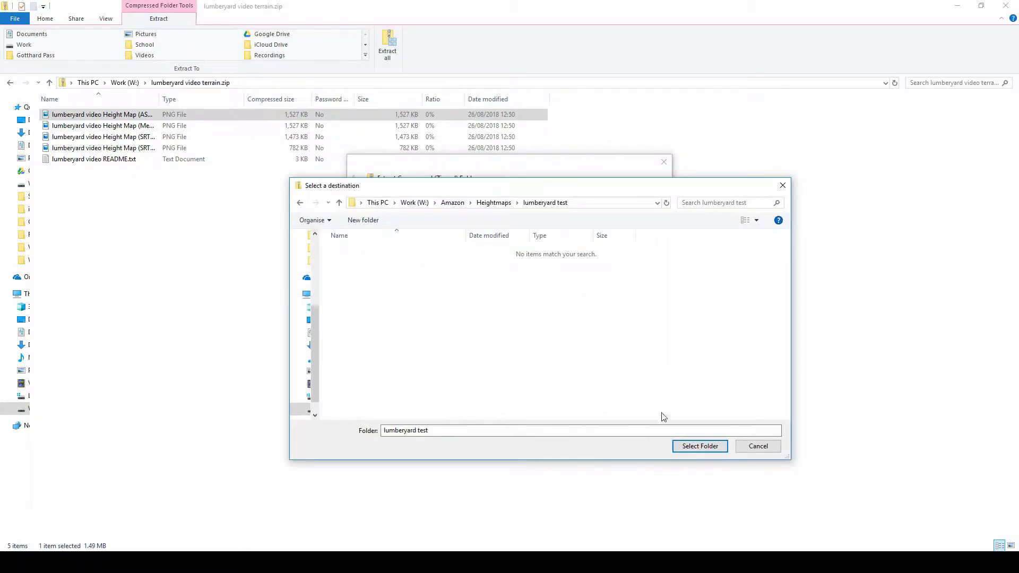
{"action": "left_click", "coordinate": [701, 446]}
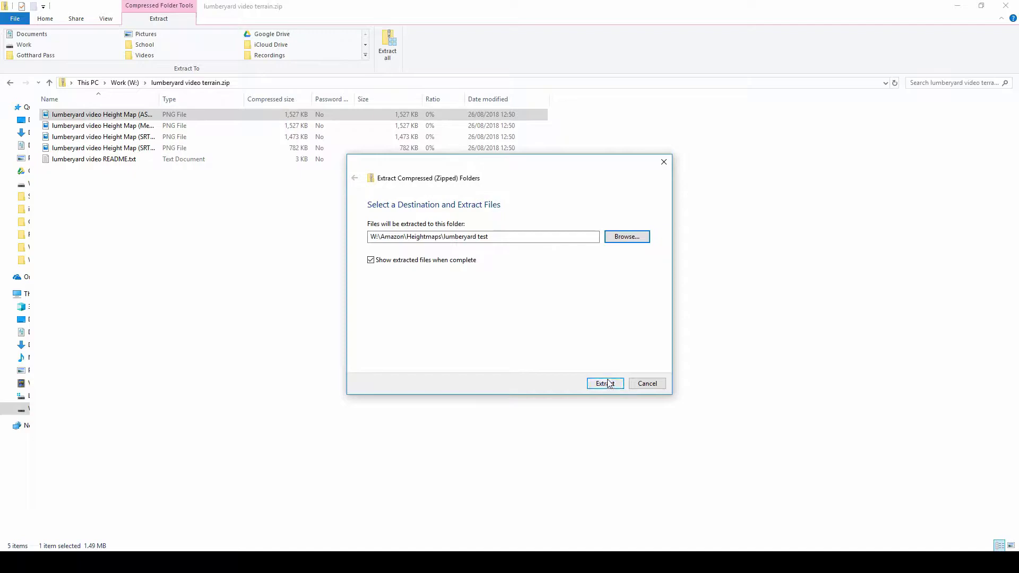
{"action": "left_click", "coordinate": [606, 383]}
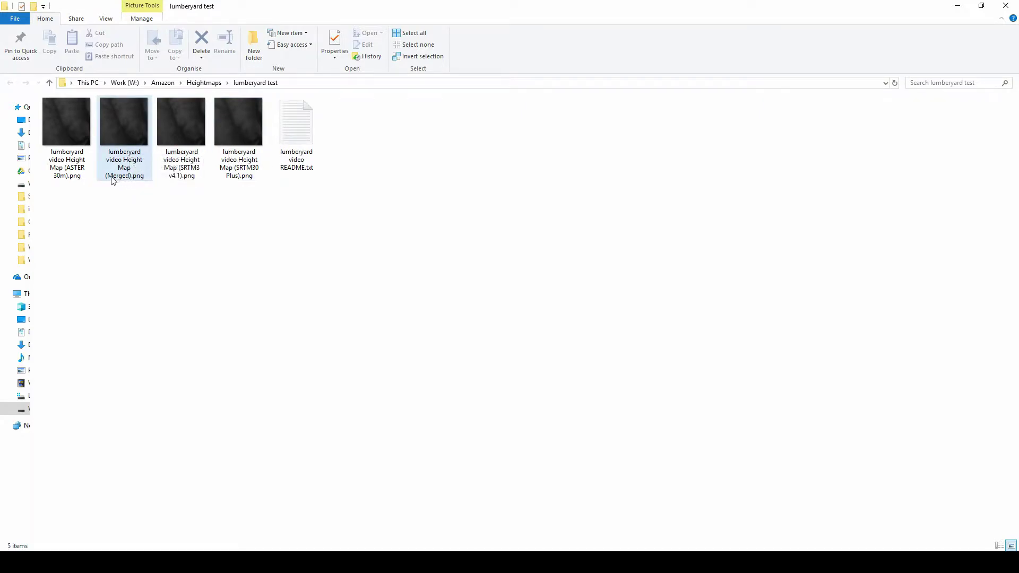
Step: Rename the merged height map image in the lumberyard test folder to final.png
{"action": "mouse_move", "coordinate": [115, 182]}
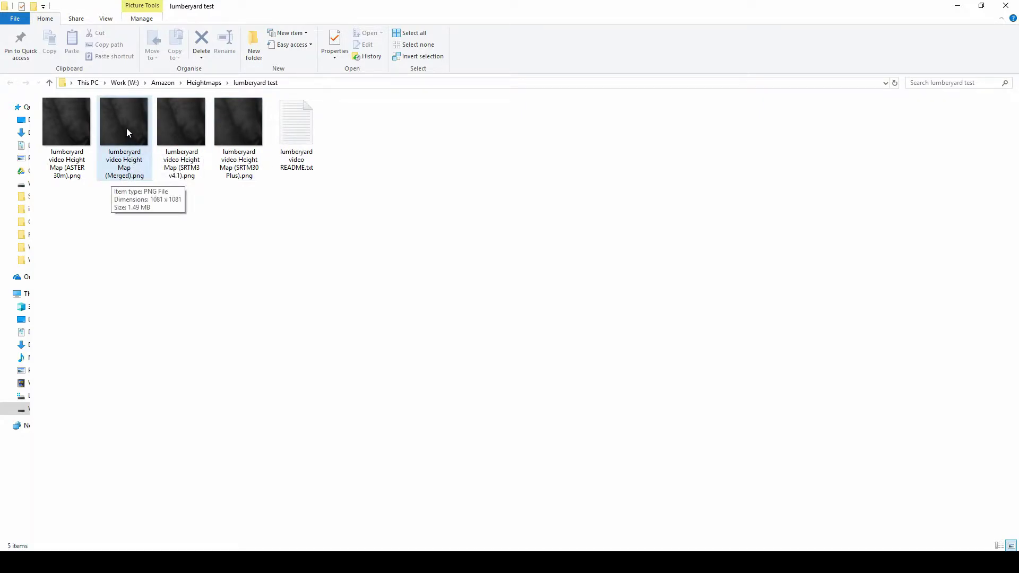
{"action": "left_click", "coordinate": [179, 116]}
{"action": "left_click", "coordinate": [224, 123]}
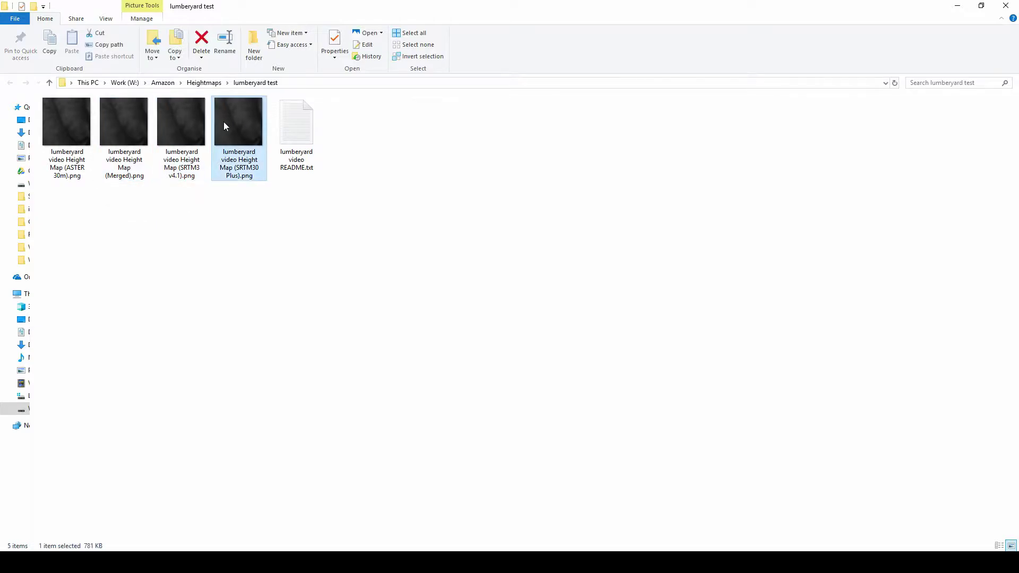
{"action": "left_click", "coordinate": [56, 126]}
{"action": "left_click", "coordinate": [121, 132]}
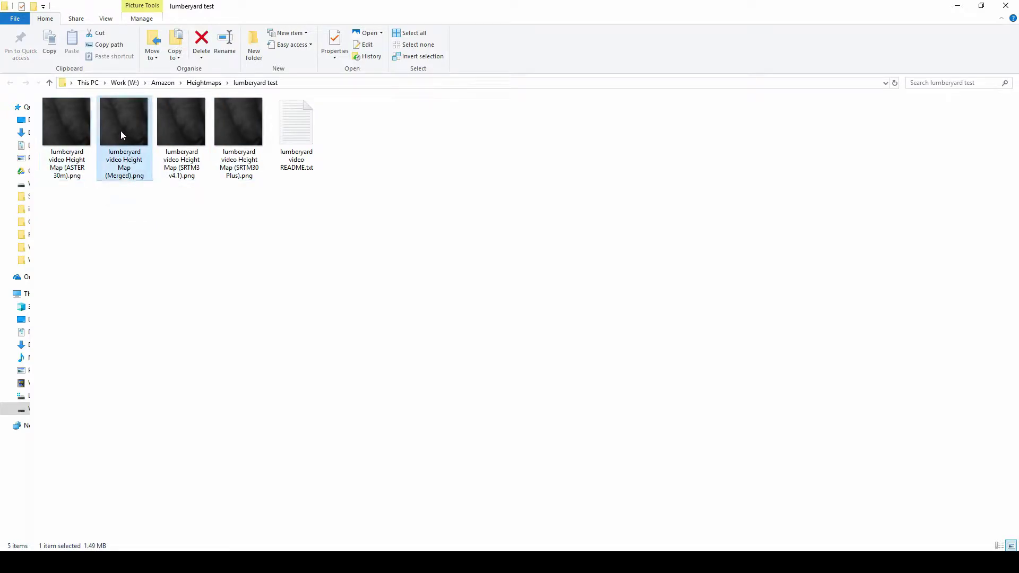
{"action": "right_click", "coordinate": [126, 160]}
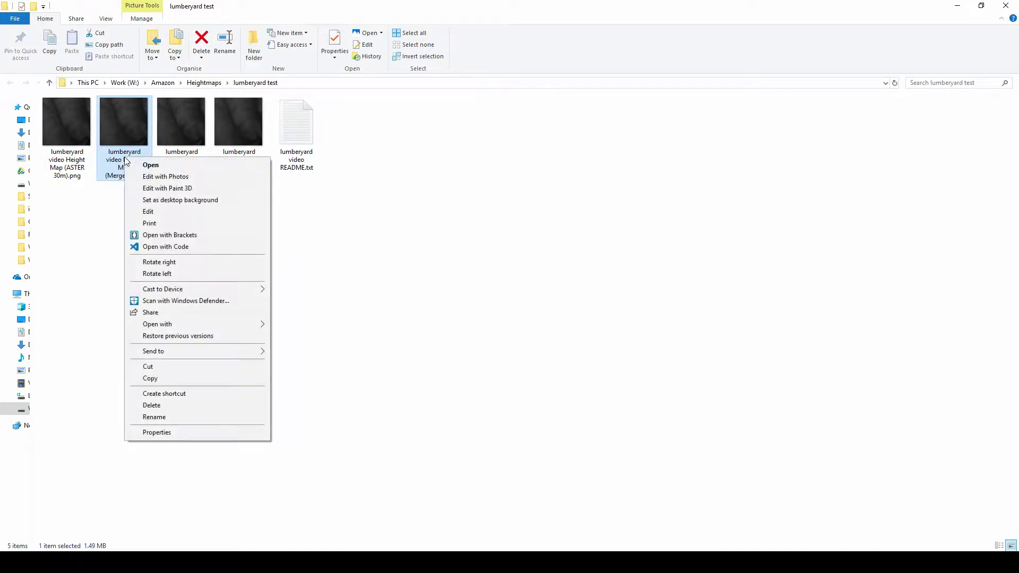
{"action": "left_click", "coordinate": [168, 417]}
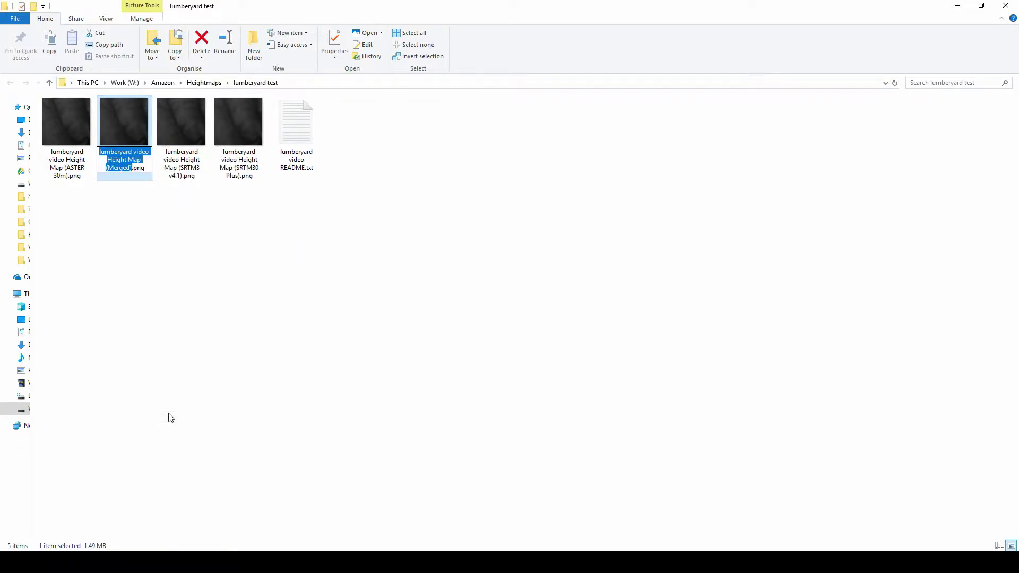
{"action": "type", "text": "fina"}
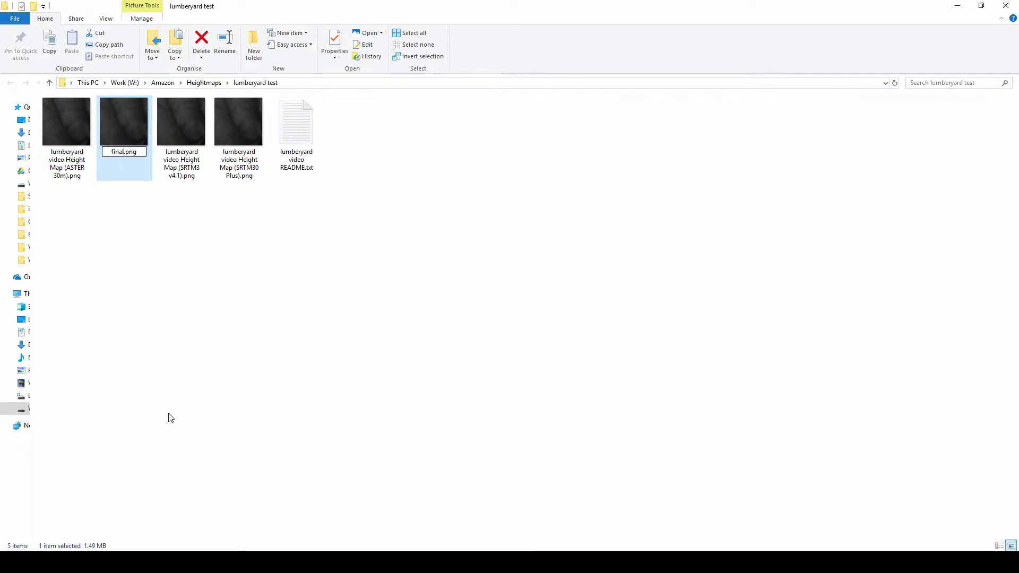
{"action": "type", "text": "l"}
{"action": "key", "text": "Return"}
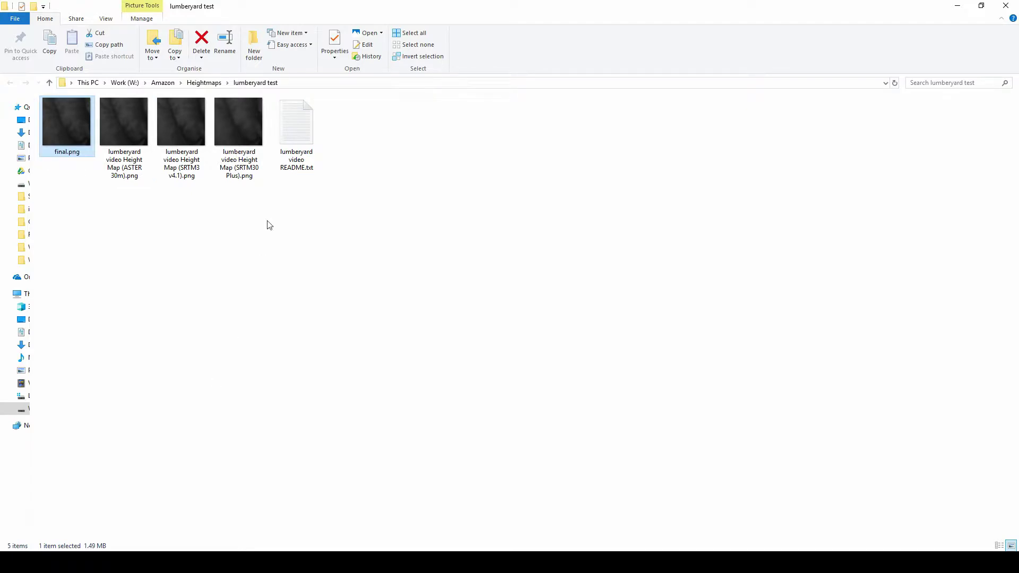
{"action": "left_click", "coordinate": [270, 239]}
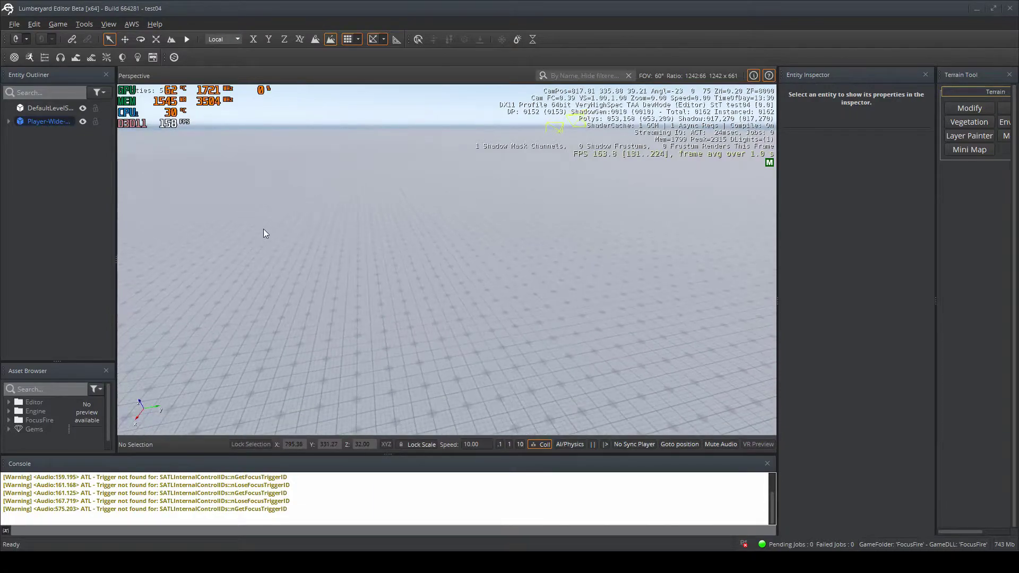
Step: Set the maximum terrain height of the test02 level to 100 in Lumberyard's Terrain Editor and close the editor
{"action": "scroll", "coordinate": [264, 229], "scroll_direction": "down", "scroll_amount": 5}
{"action": "right_click_drag", "start_coordinate": [399, 278], "coordinate": [325, 254]}
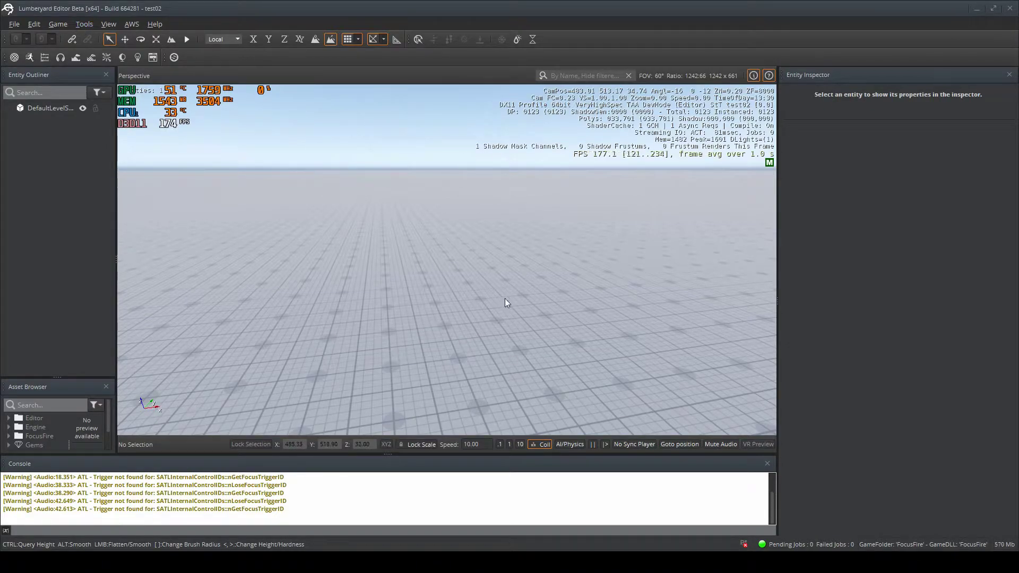
{"action": "left_click", "coordinate": [88, 25]}
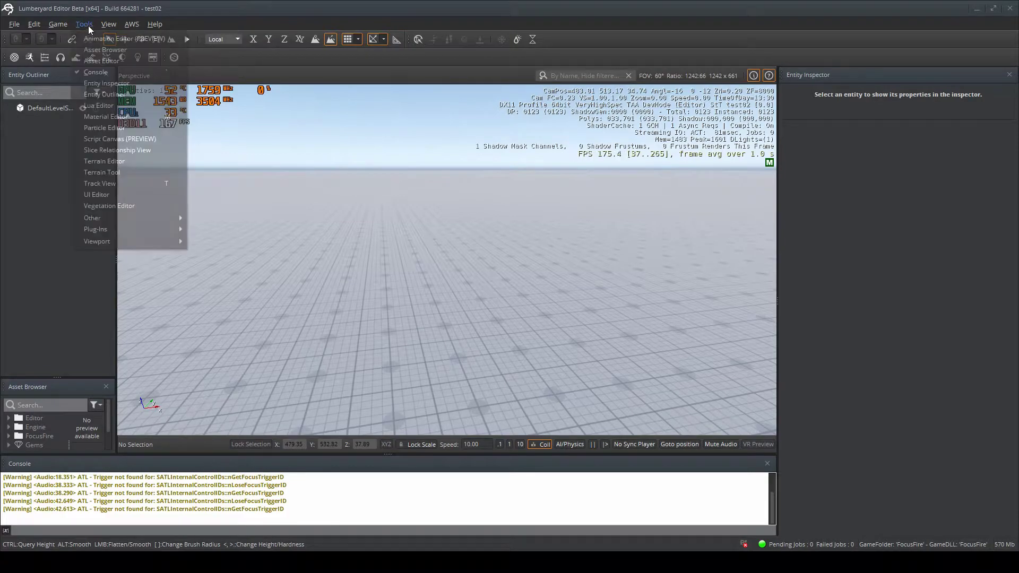
{"action": "left_click", "coordinate": [109, 162]}
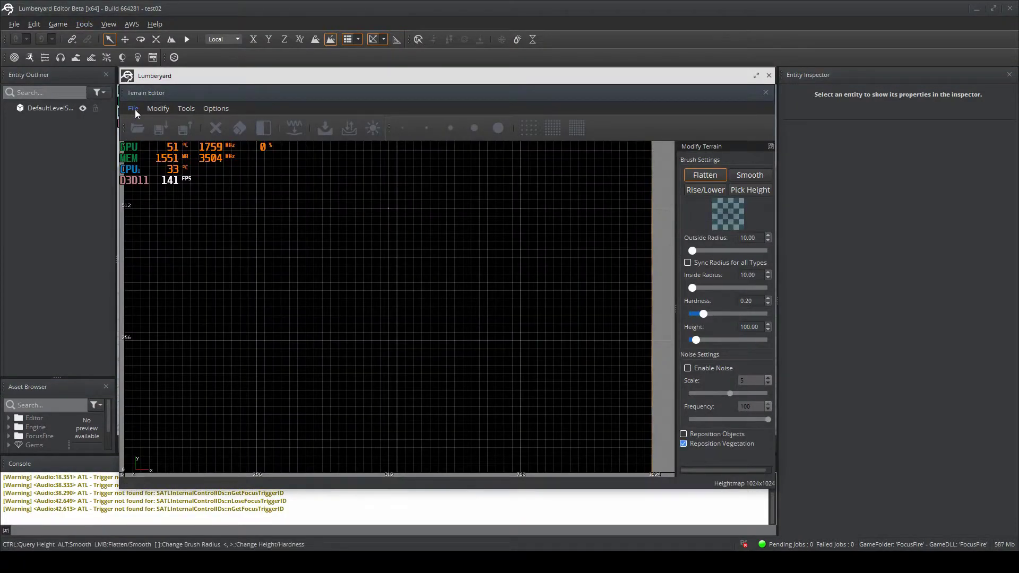
{"action": "left_click", "coordinate": [150, 108]}
{"action": "left_click", "coordinate": [160, 136]}
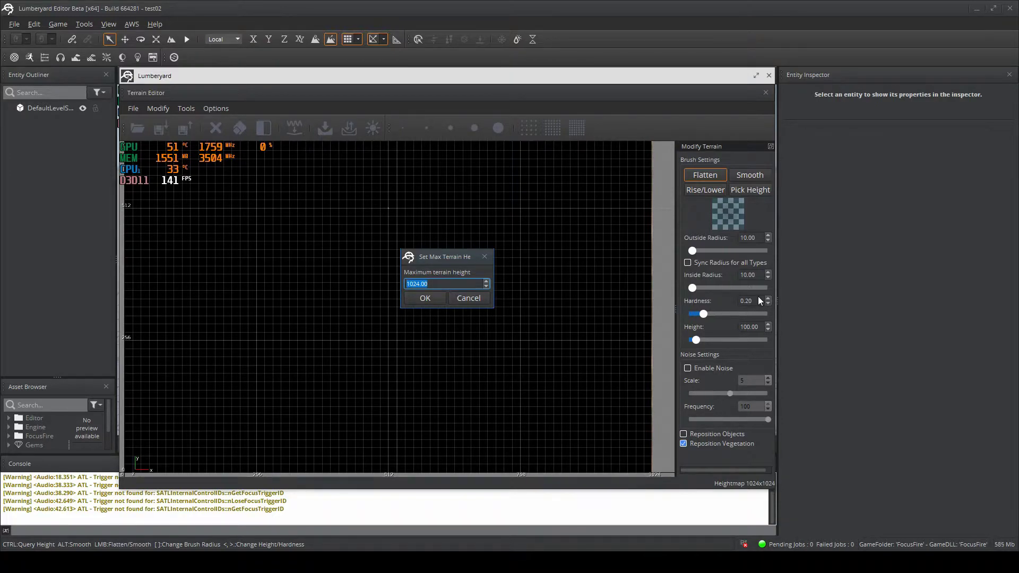
{"action": "type", "text": "100"}
{"action": "left_click", "coordinate": [441, 298]}
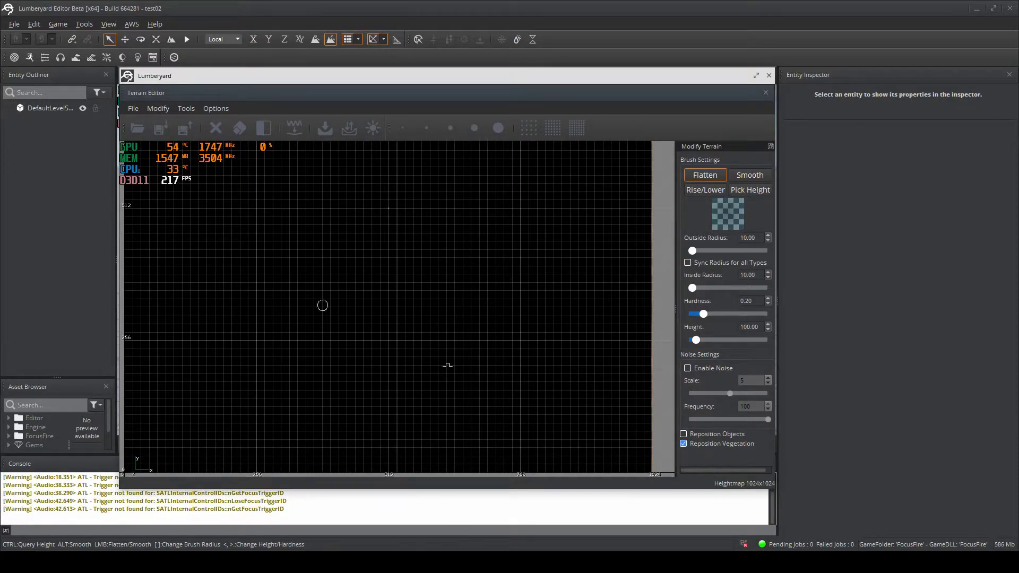
{"action": "left_click", "coordinate": [769, 75]}
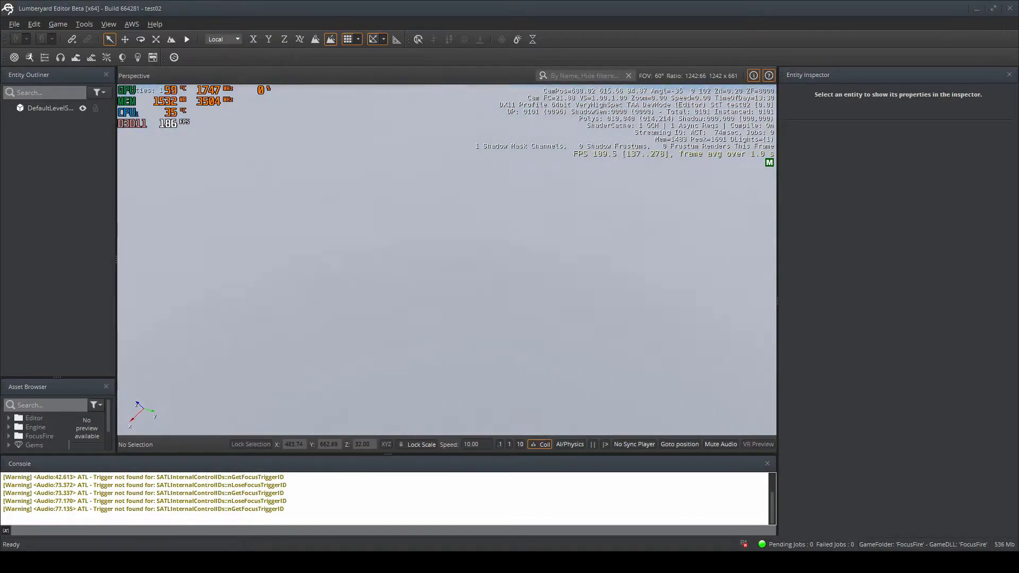
{"action": "key", "text": "w"}
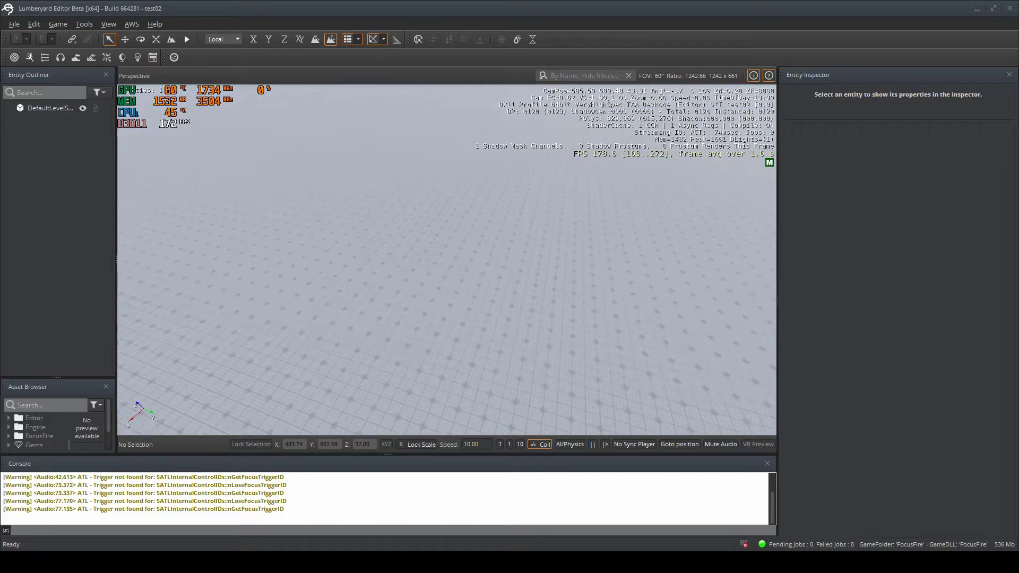
{"action": "key", "text": "w"}
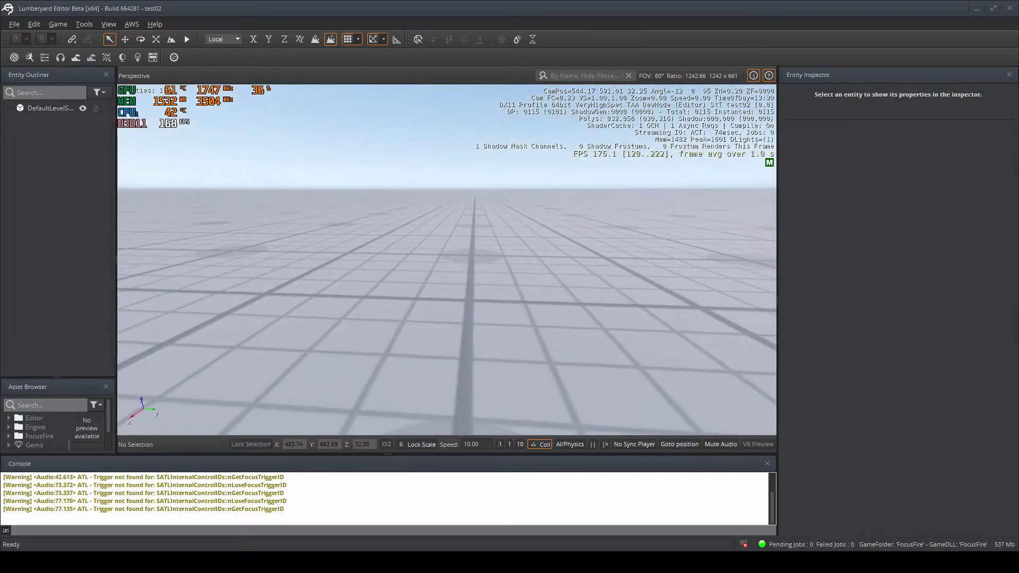
{"action": "right_click_drag", "start_coordinate": [536, 289], "coordinate": [591, 279]}
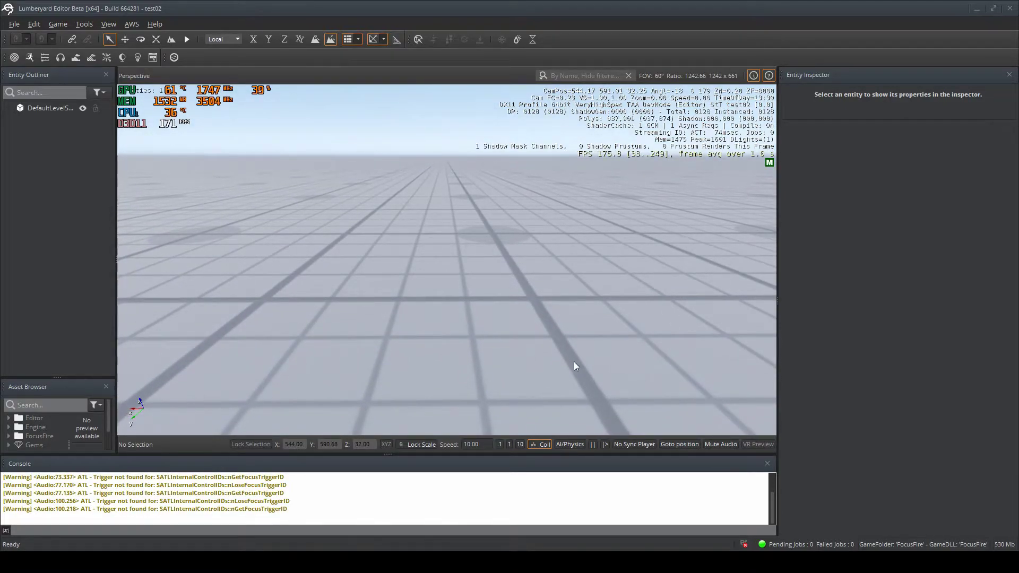
{"action": "right_click_drag", "start_coordinate": [612, 350], "coordinate": [639, 344]}
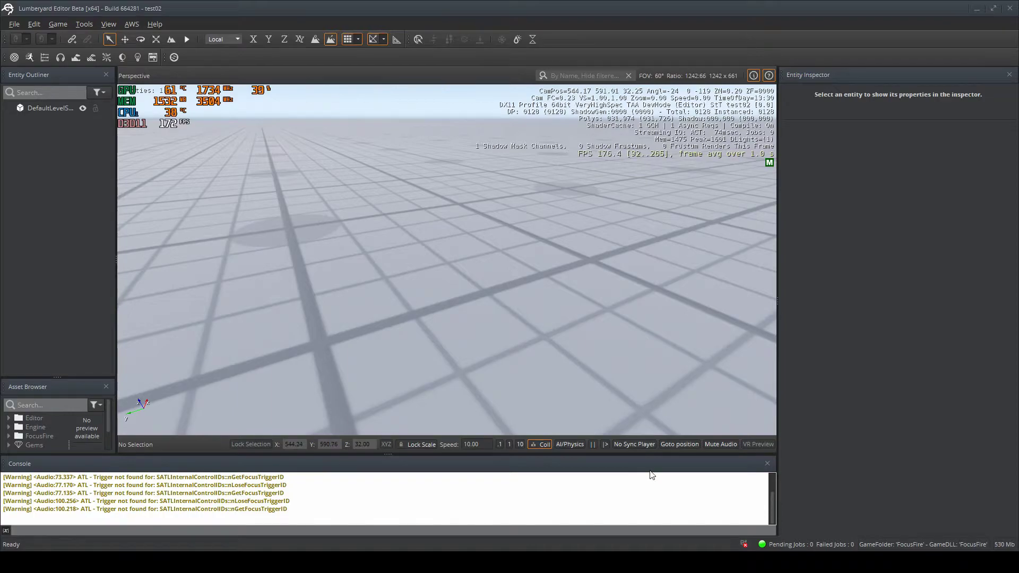
Step: Switch to GIMP, export the height map as final.tif without compression to the lumberyard test folder, and close GIMP
{"action": "left_click", "coordinate": [691, 563]}
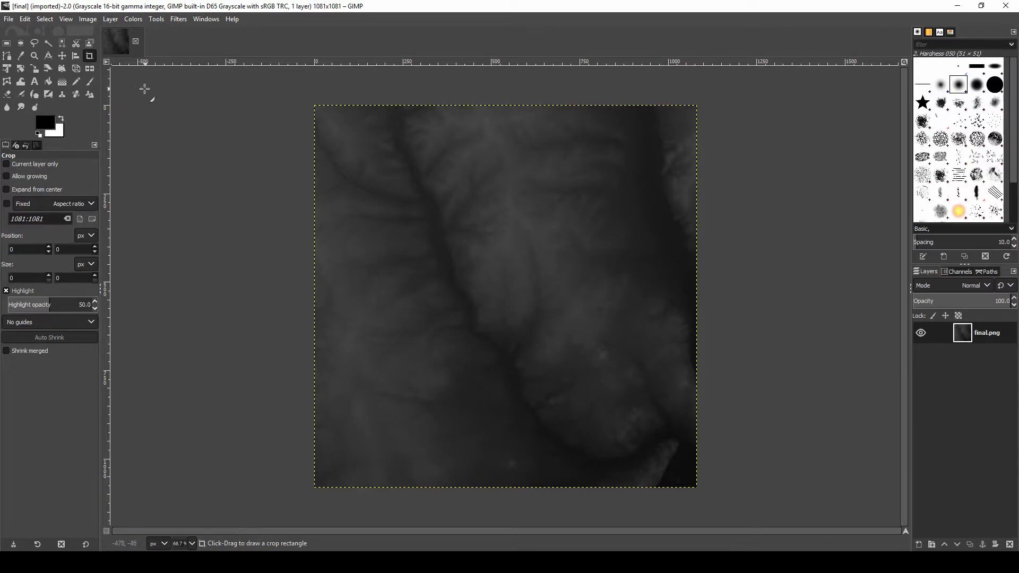
{"action": "left_click", "coordinate": [9, 20]}
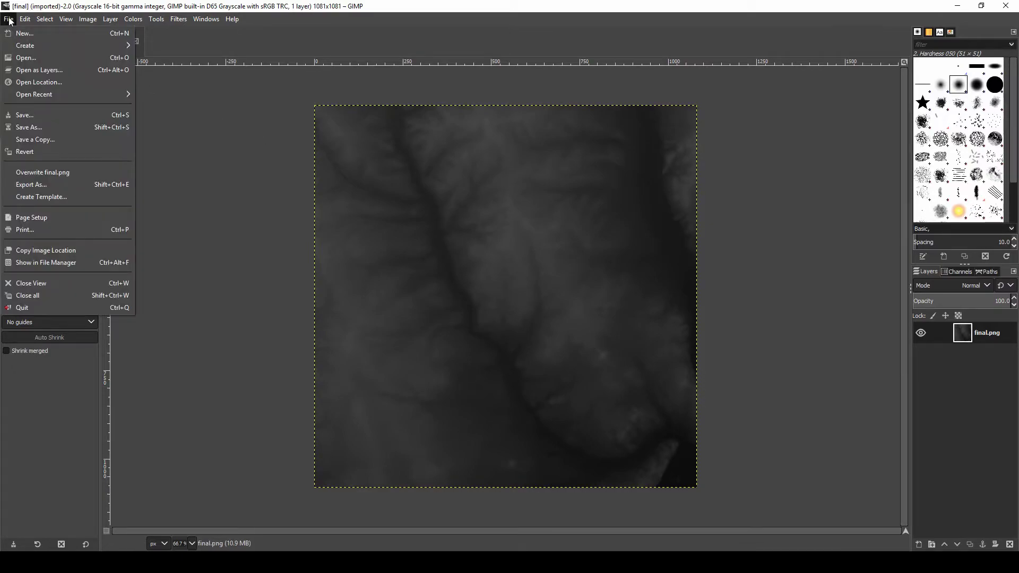
{"action": "left_click", "coordinate": [50, 185]}
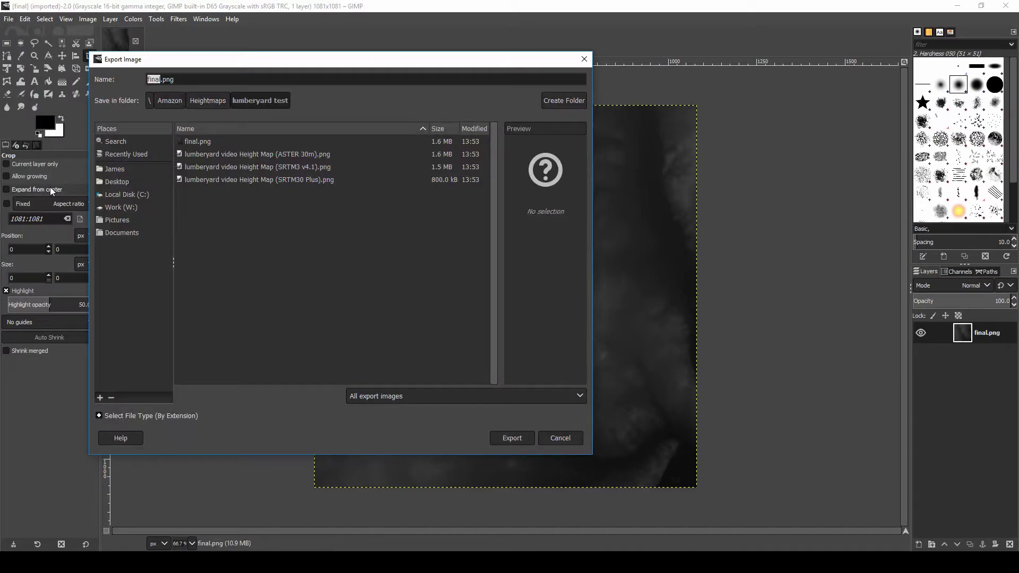
{"action": "left_click", "coordinate": [232, 78]}
{"action": "type", "text": "tif"}
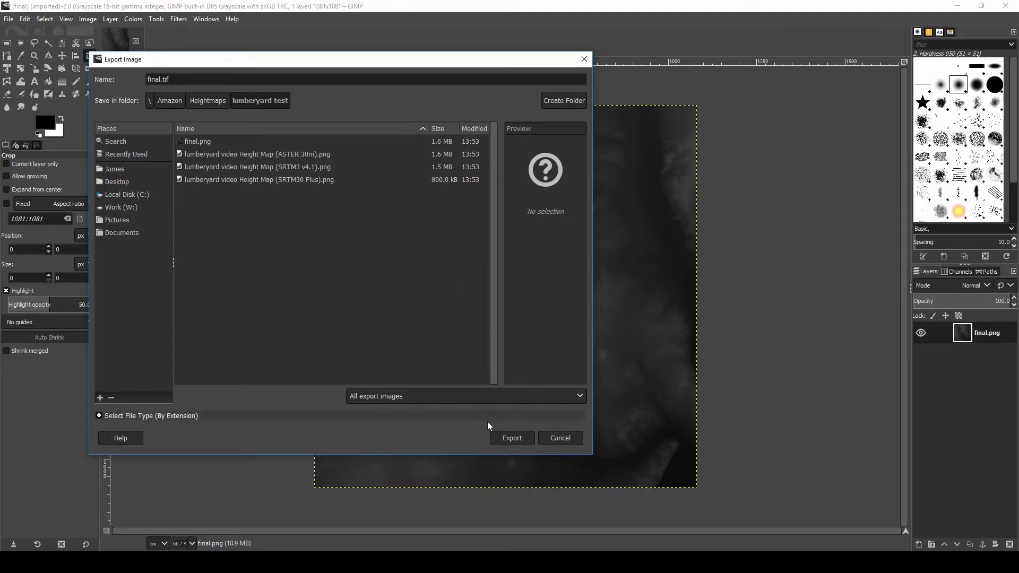
{"action": "left_click", "coordinate": [512, 444]}
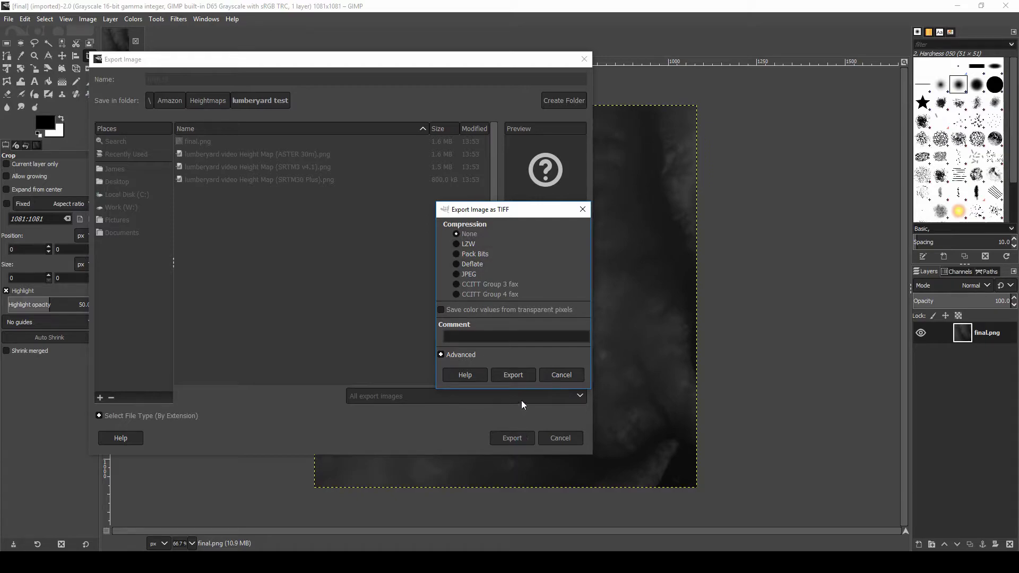
{"action": "left_click", "coordinate": [513, 376]}
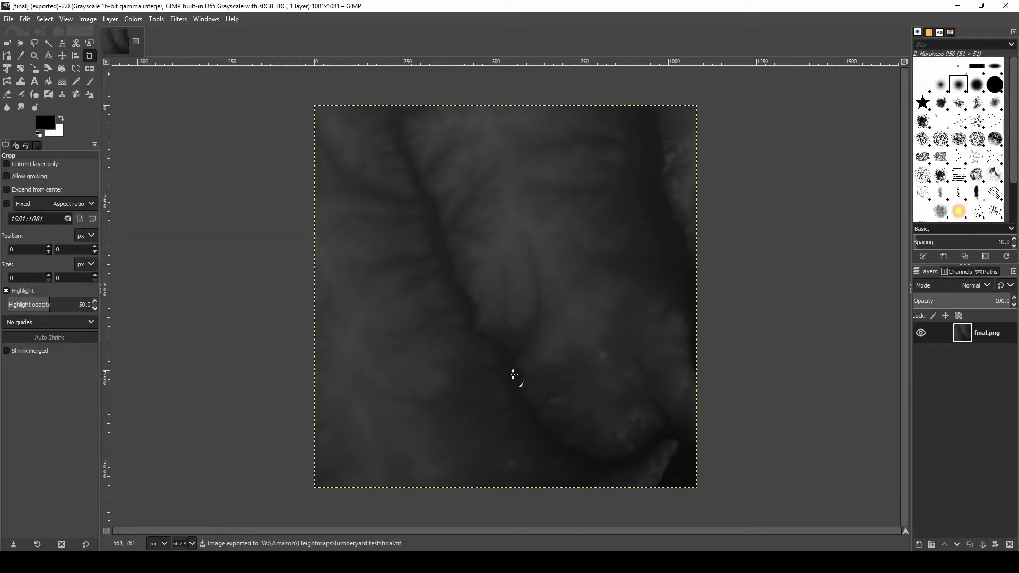
{"action": "left_click", "coordinate": [1007, 5]}
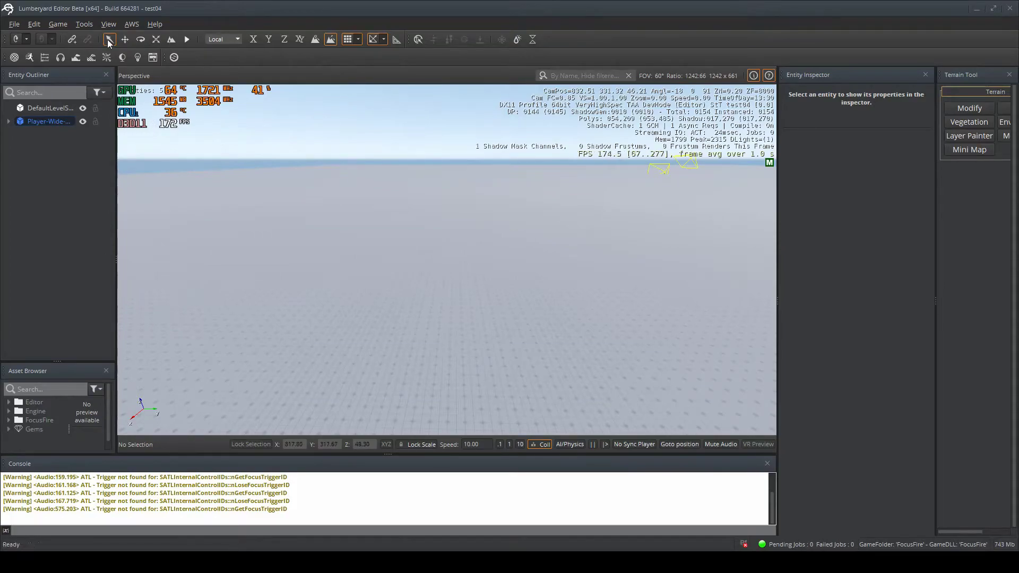
Step: Import final.tif from the lumberyard test folder as the level's heightmap in Lumberyard's Terrain Editor
{"action": "left_click", "coordinate": [84, 24]}
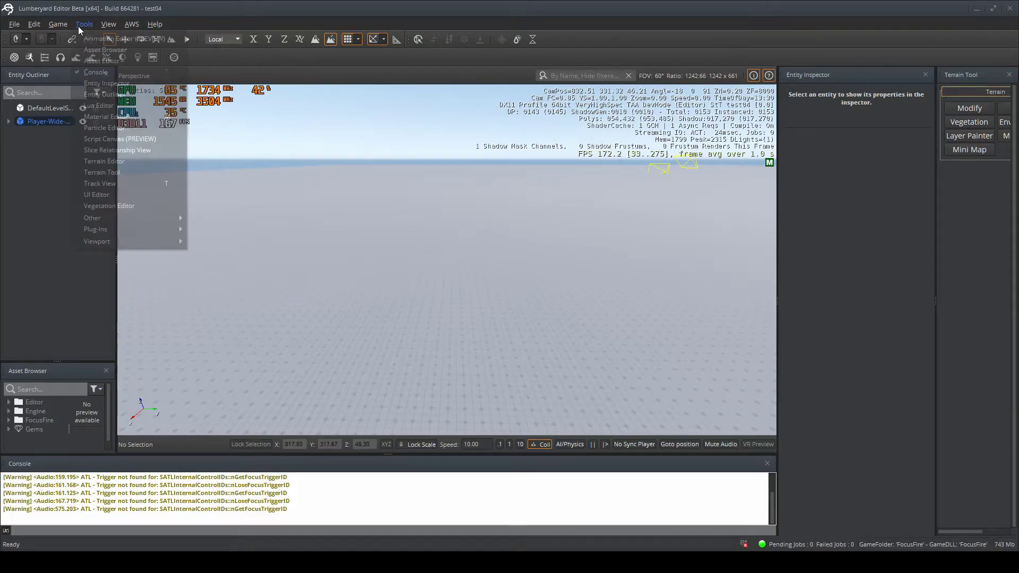
{"action": "left_click", "coordinate": [115, 162]}
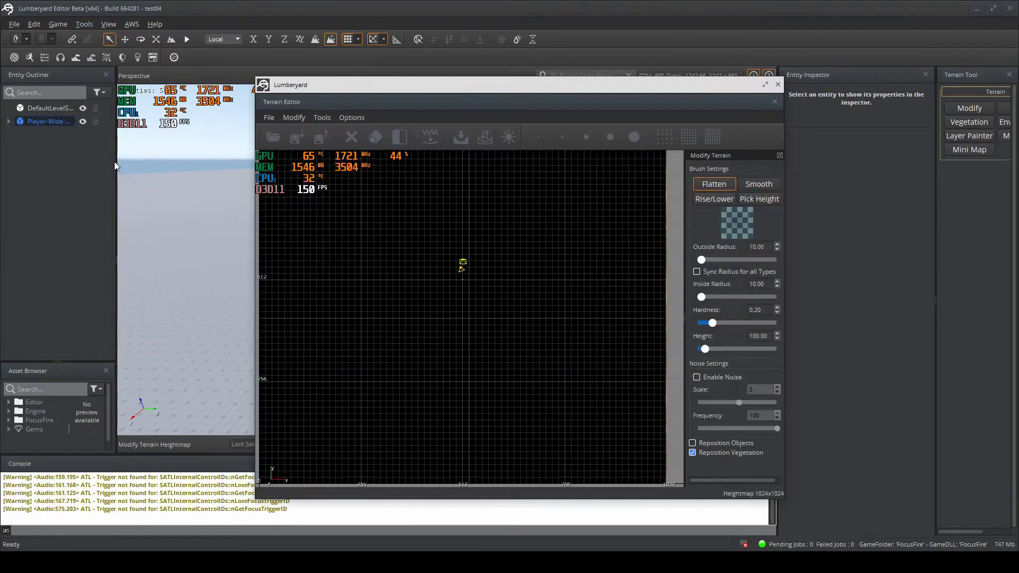
{"action": "scroll", "coordinate": [483, 292], "scroll_direction": "up", "scroll_amount": 10}
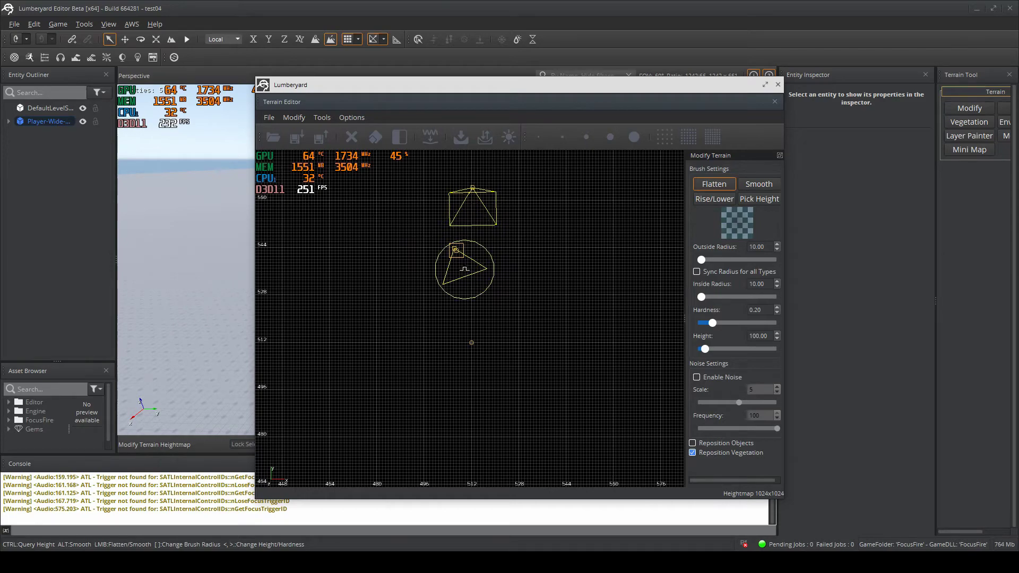
{"action": "scroll", "coordinate": [462, 271], "scroll_direction": "up", "scroll_amount": 10}
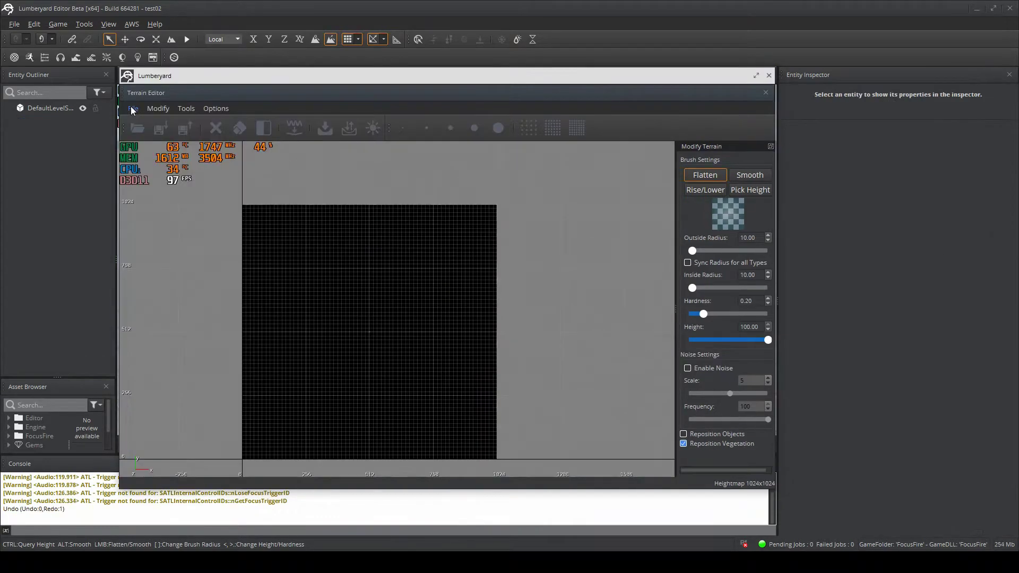
{"action": "left_click", "coordinate": [132, 109]}
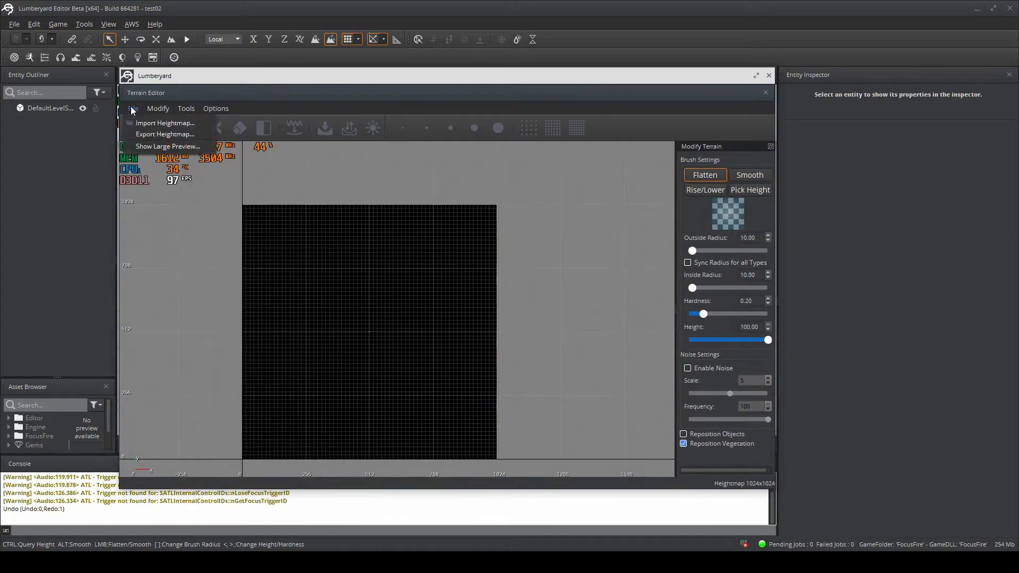
{"action": "left_click", "coordinate": [159, 123]}
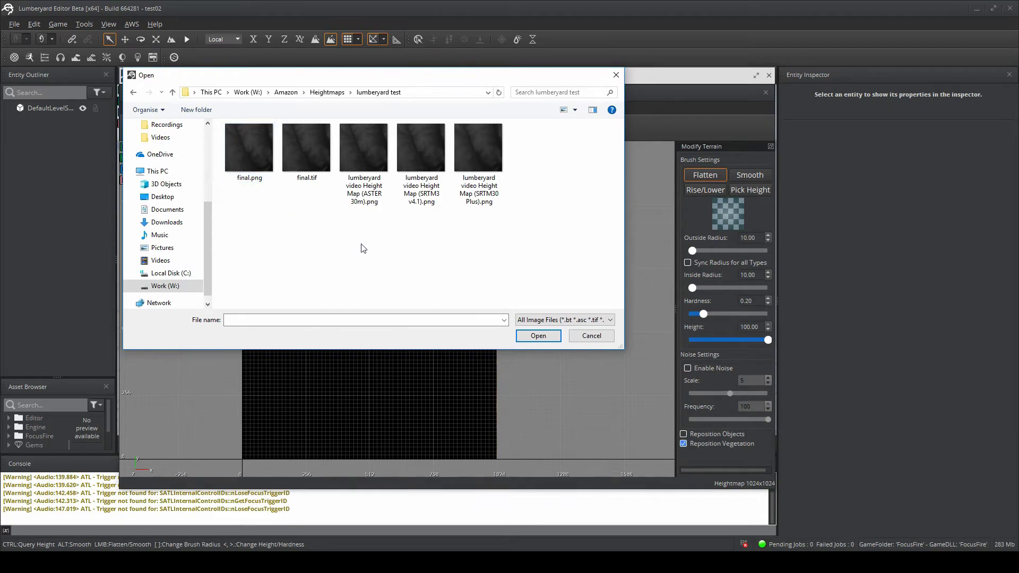
{"action": "left_click", "coordinate": [307, 160]}
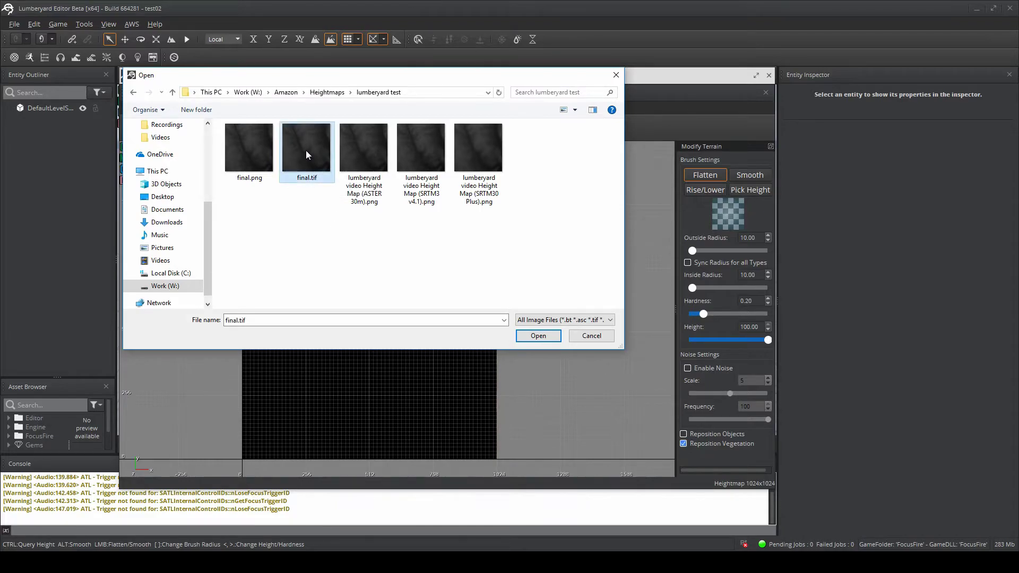
{"action": "left_click", "coordinate": [547, 337]}
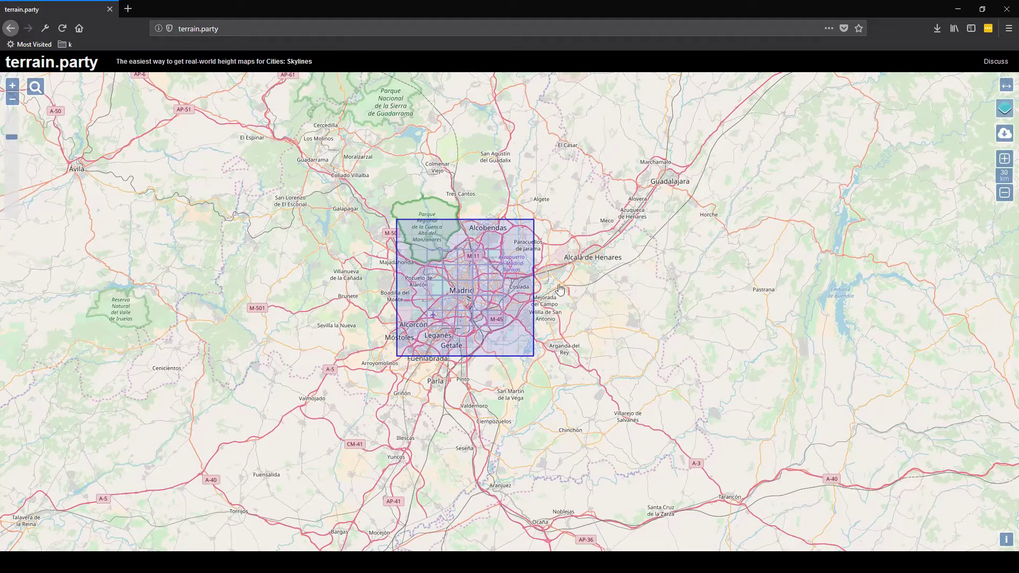
Step: Enlarge the selection box over Madrid by several size increments in terrain.party
{"action": "left_click", "coordinate": [1007, 160]}
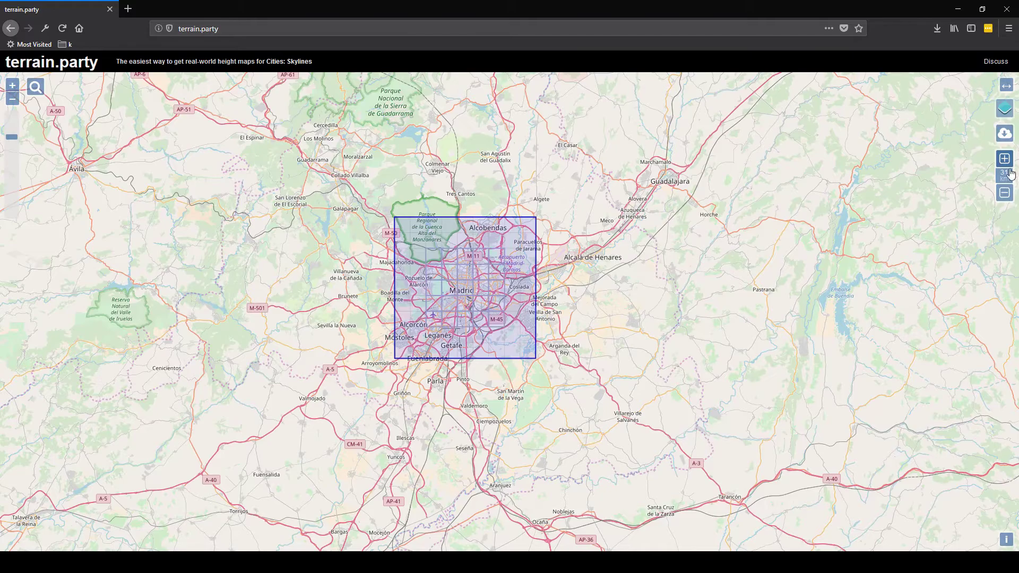
{"action": "left_click", "coordinate": [1007, 161]}
{"action": "left_click", "coordinate": [1006, 160]}
{"action": "left_click", "coordinate": [1006, 161]}
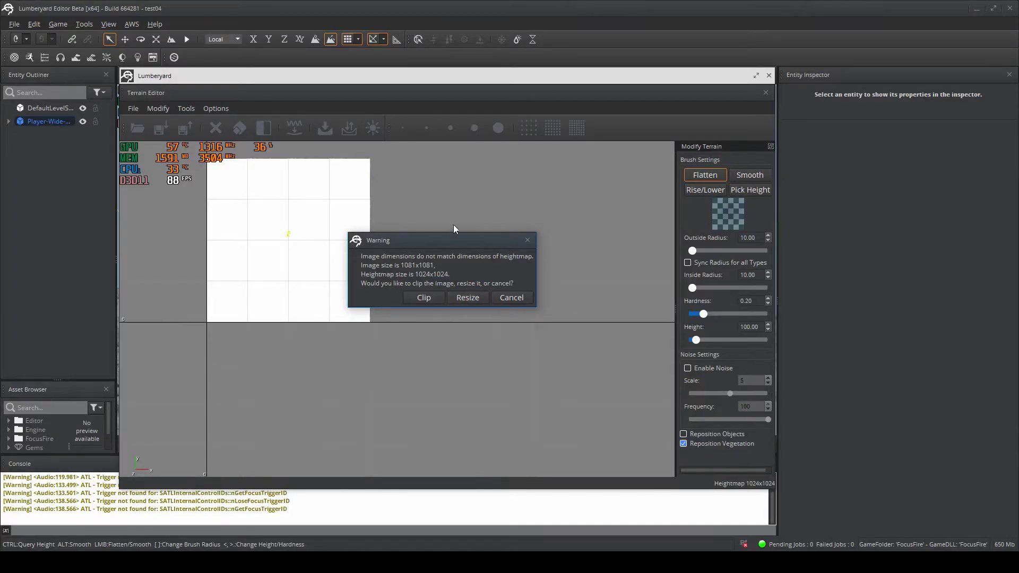
Step: Switch back to Lumberyard and resize the 1081x1081 image to fit the 1024x1024 heightmap of the test04 level
{"action": "left_click_drag", "start_coordinate": [433, 240], "coordinate": [437, 225]}
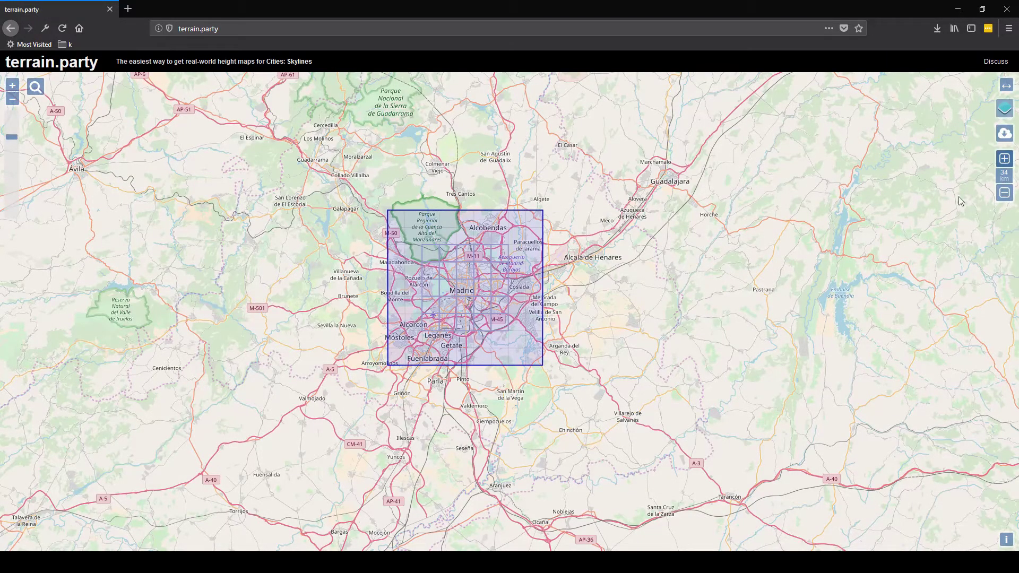
{"action": "left_click", "coordinate": [612, 563]}
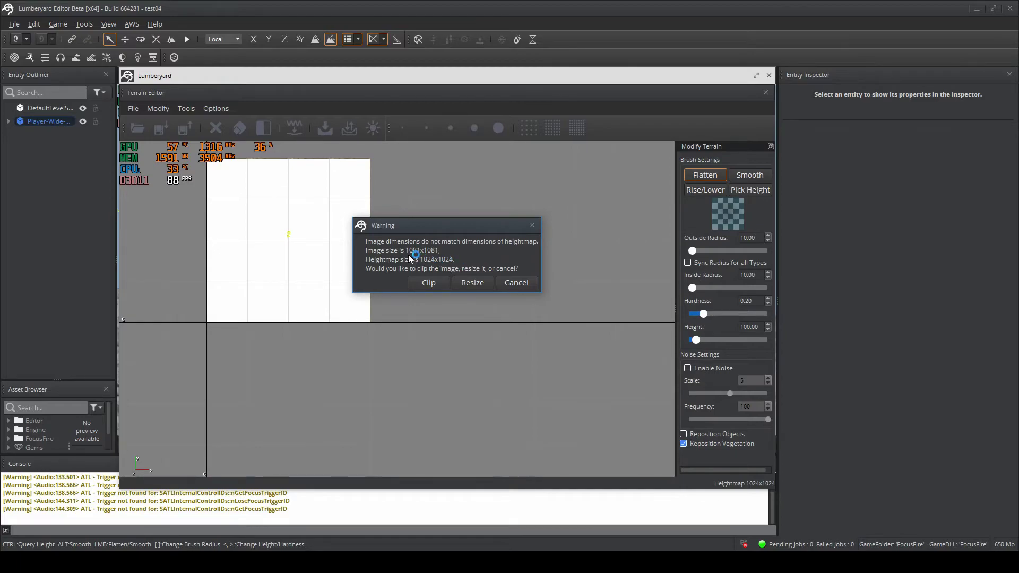
{"action": "left_click", "coordinate": [477, 282]}
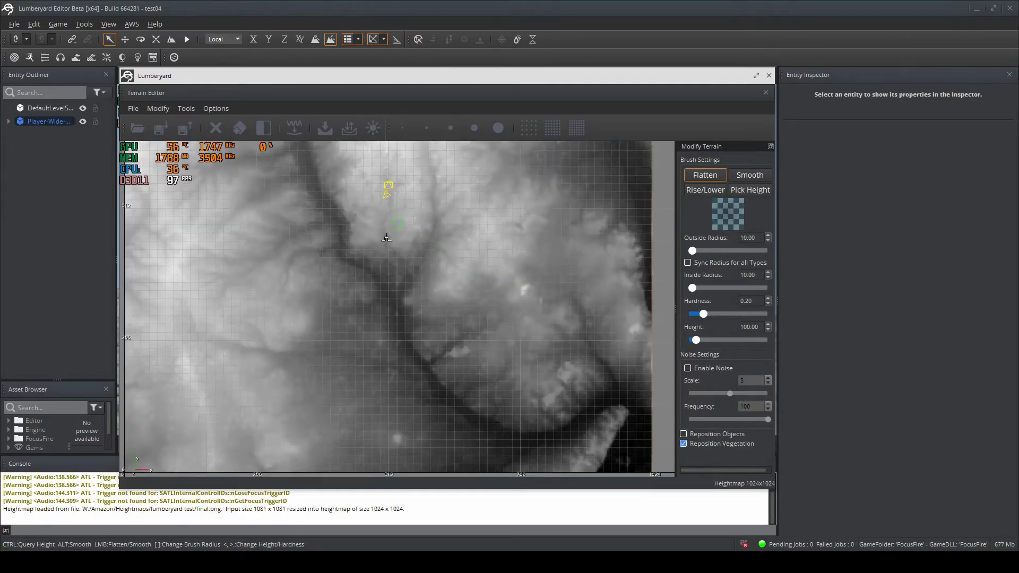
{"action": "scroll", "coordinate": [383, 258], "scroll_direction": "down", "scroll_amount": 3}
{"action": "scroll", "coordinate": [546, 218], "scroll_direction": "down", "scroll_amount": 2}
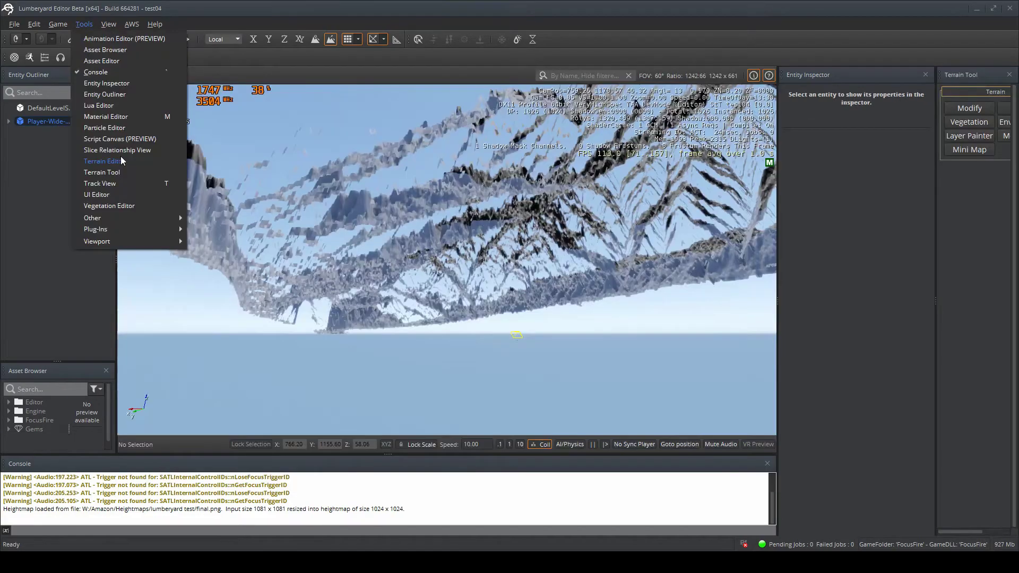
Step: Examine the imported heightmap in the Terrain Editor, close the editor, and fly over the mountains in the perspective view
{"action": "left_click", "coordinate": [104, 161]}
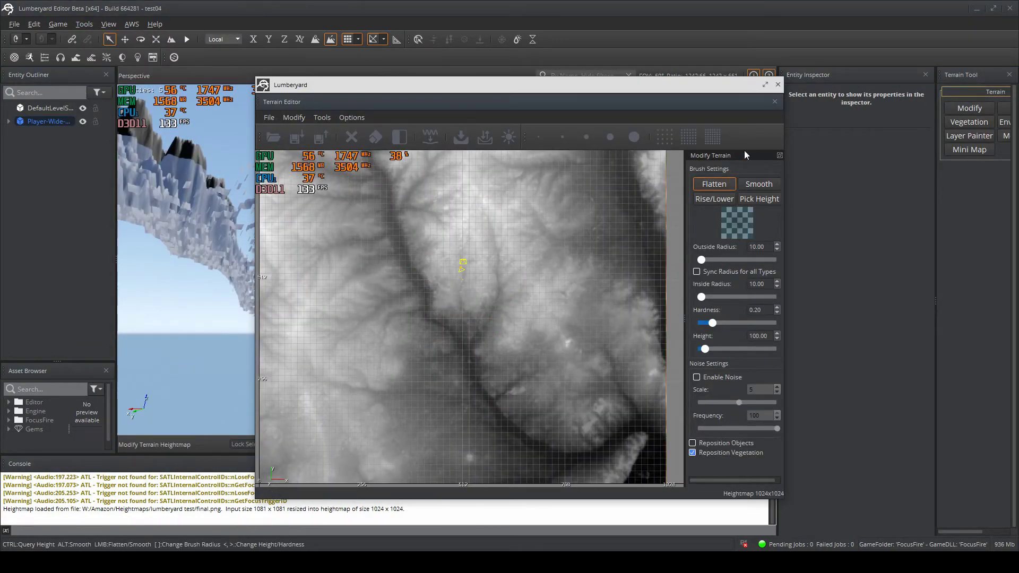
{"action": "left_click", "coordinate": [779, 85]}
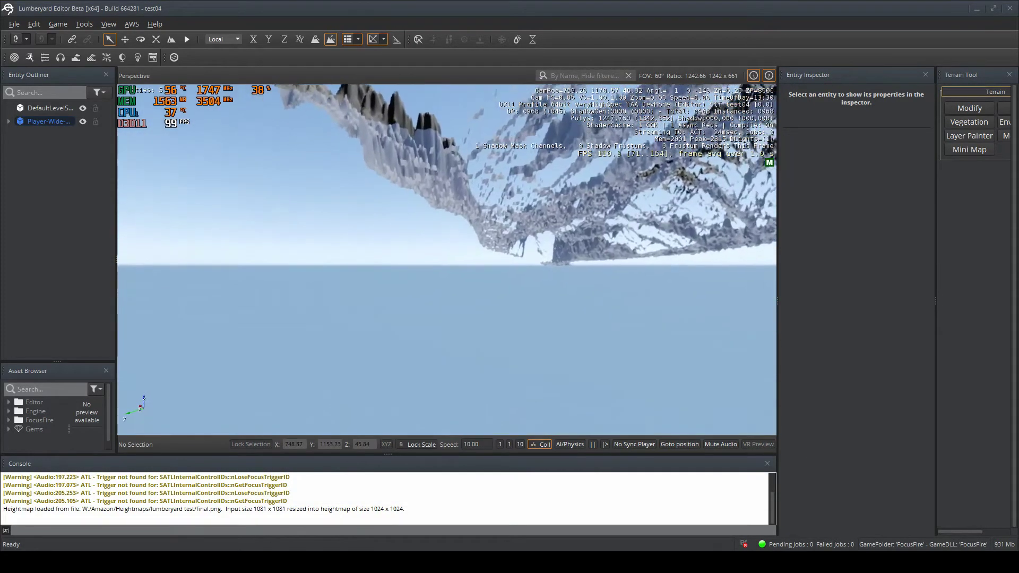
{"action": "right_click_drag", "start_coordinate": [447, 260], "coordinate": [563, 280]}
{"action": "key", "text": "w"}
{"action": "key", "text": "w"}
{"action": "key", "text": "s"}
{"action": "key", "text": "w"}
{"action": "key", "text": "w"}
{"action": "key", "text": "w"}
{"action": "key", "text": "s"}
{"action": "key", "text": "w"}
{"action": "key", "text": "w"}
{"action": "right_click_drag", "start_coordinate": [311, 244], "coordinate": [575, 343]}
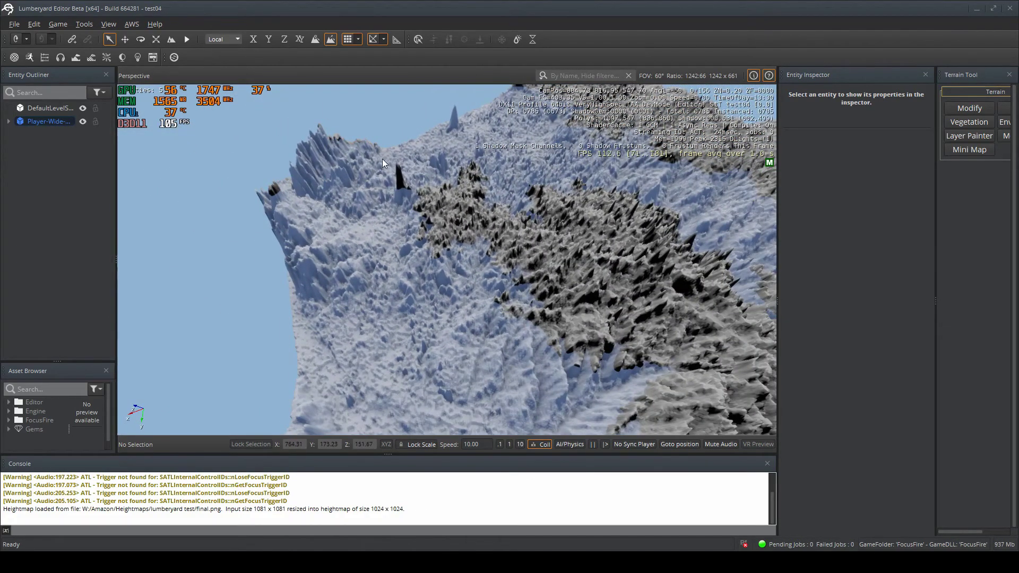
Step: Undo the last several terrain edits on the imported mountains and check the terrain in the perspective view
{"action": "key", "text": "ctrl+z"}
{"action": "key", "text": "ctrl+z"}
{"action": "key", "text": "ctrl+z"}
{"action": "key", "text": "ctrl+z"}
{"action": "key", "text": "ctrl+z"}
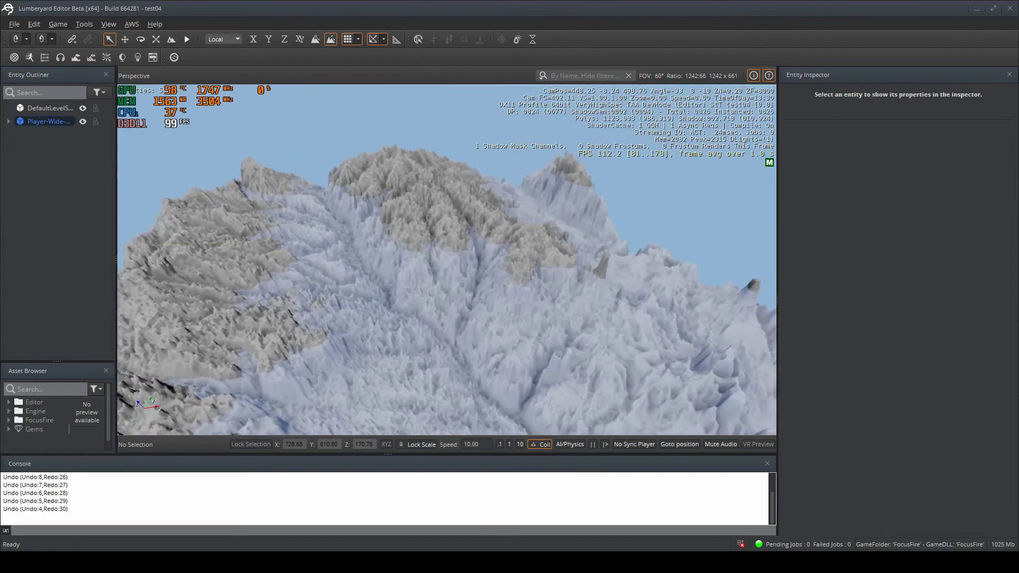
{"action": "right_click_drag", "start_coordinate": [415, 311], "coordinate": [407, 310]}
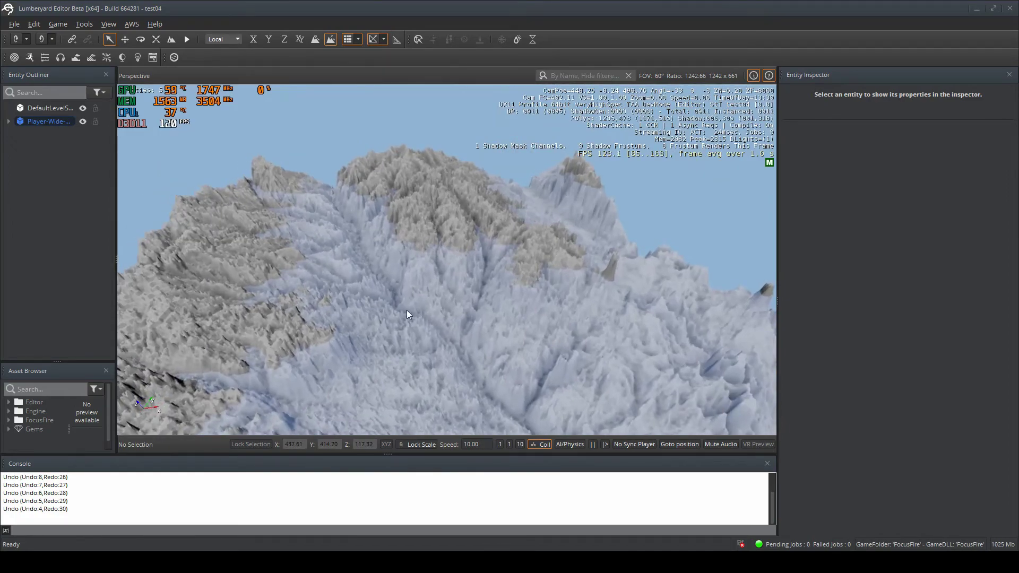